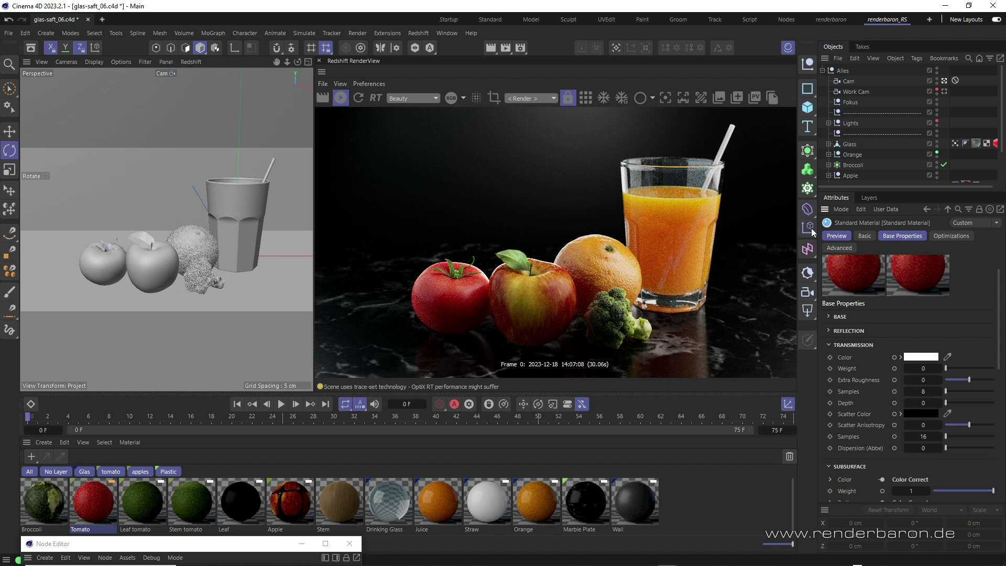
# Render through the Work Cam for a close-up of the fruit and juice glass.
pyautogui.click(945, 91)
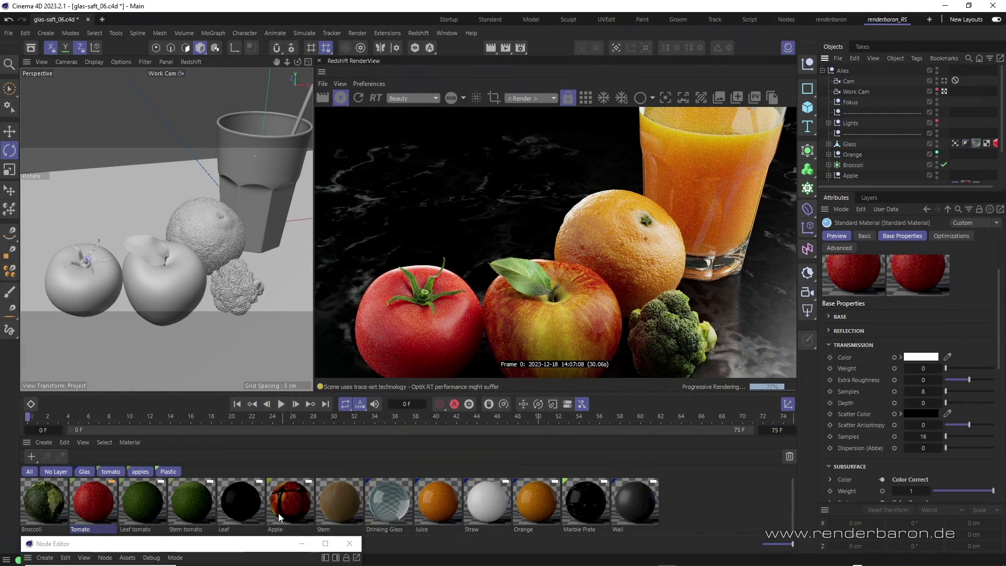
# Bring the Tomato node graph into full view and render through the main Cam camera.
pyautogui.moveTo(239, 548); pyautogui.dragTo(239, 97)
pyautogui.moveTo(247, 207); pyautogui.dragTo(259, 205)
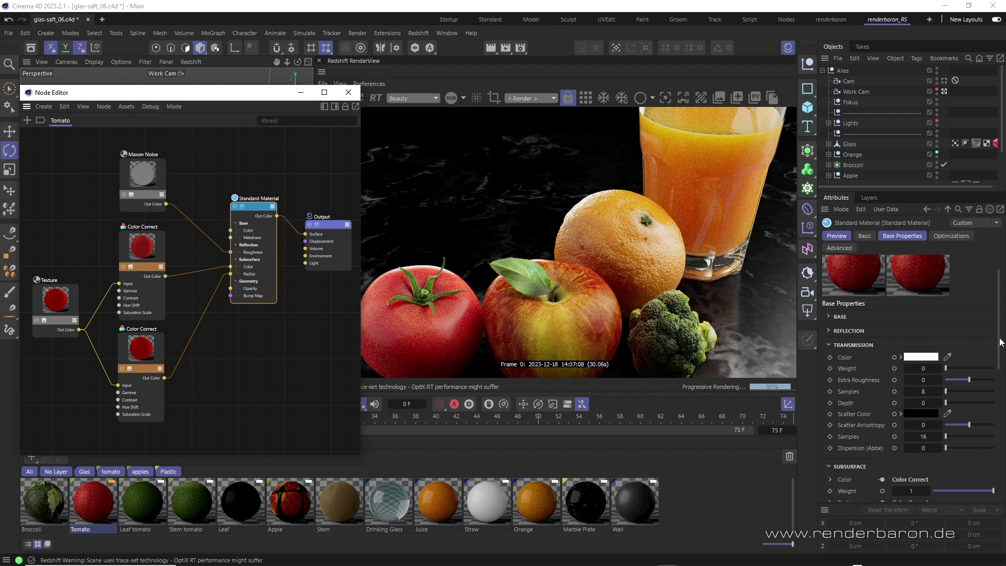
pyautogui.scroll(-3, 950, 322)
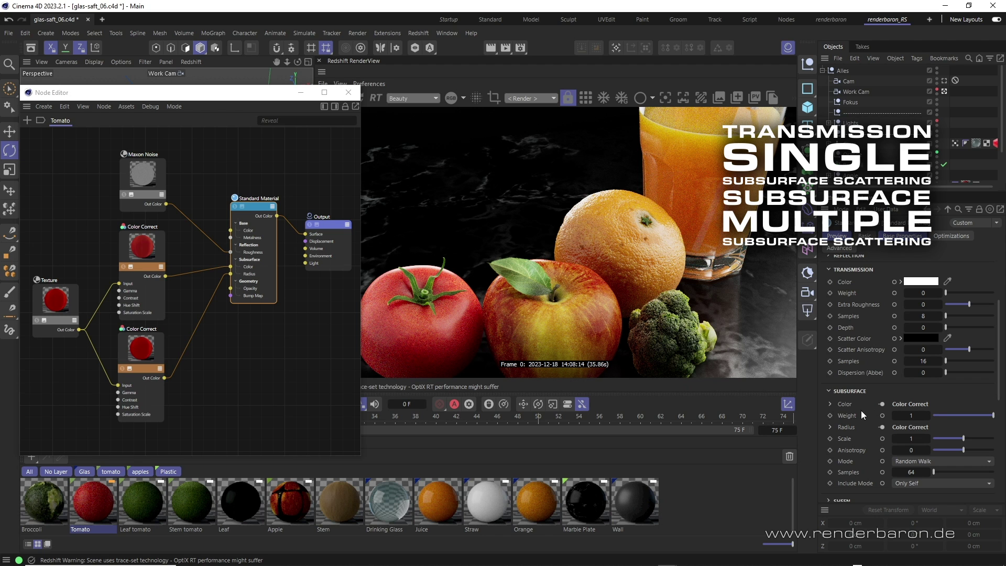
pyautogui.click(944, 80)
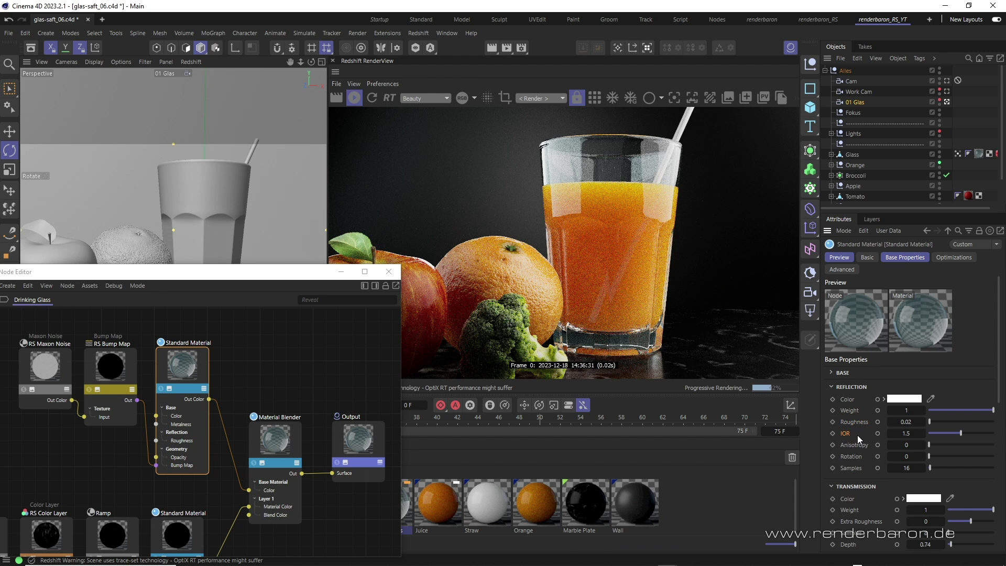
# Show the Drinking Glass transmission settings (weight 1, depth 0.74) with its Standard Material node in view.
pyautogui.scroll(-5, 985, 408)
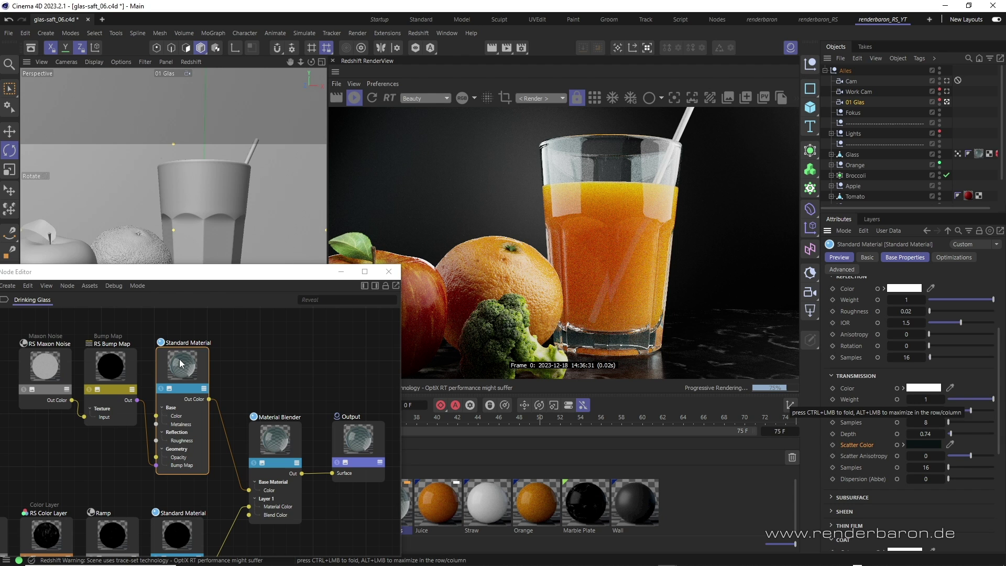
pyautogui.moveTo(180, 359); pyautogui.dragTo(173, 346)
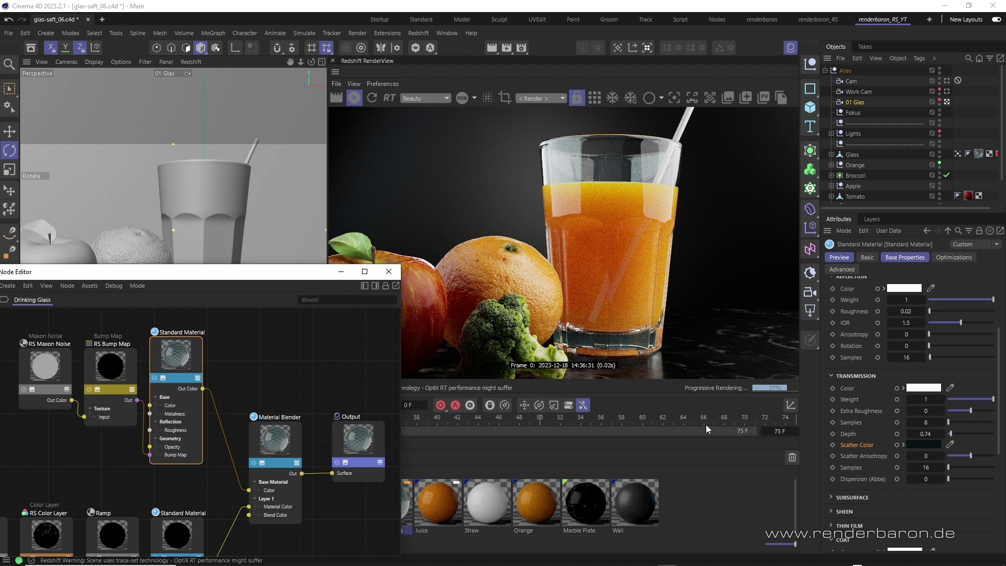
pyautogui.click(859, 445)
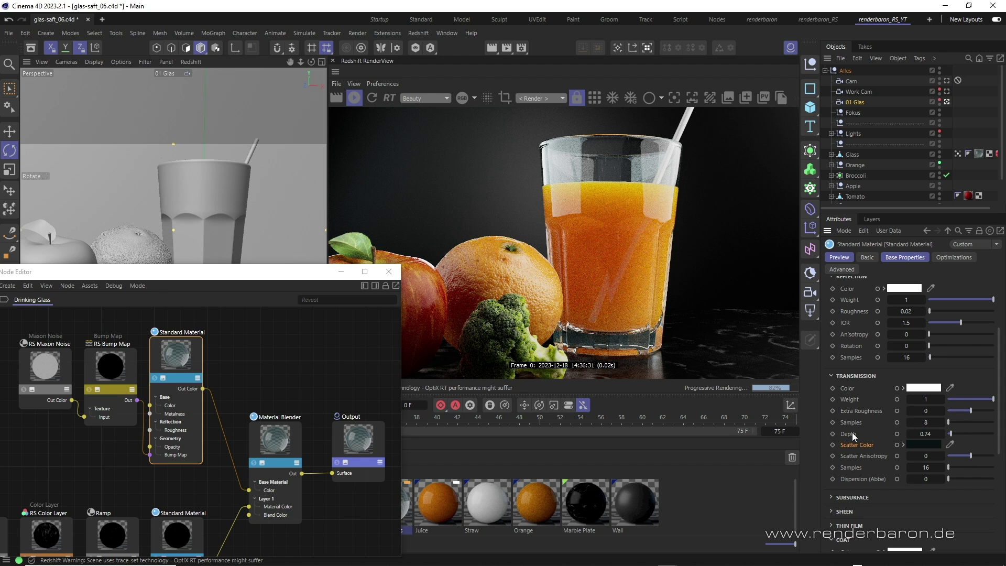
# Set the drinking glass's transmission scatter colour to a pale bright cyan.
pyautogui.click(922, 445)
pyautogui.moveTo(922, 447); pyautogui.dragTo(724, 447)
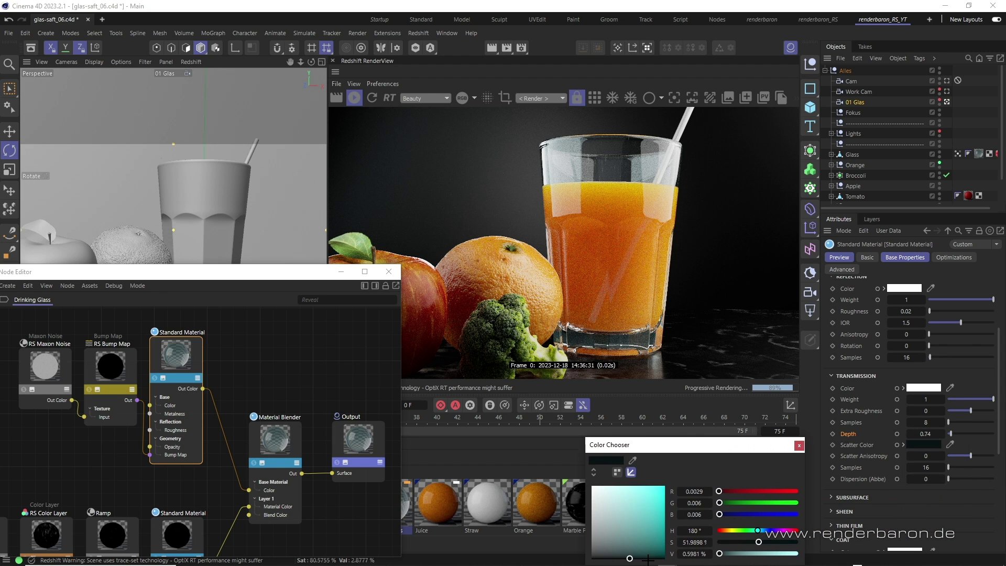
pyautogui.click(629, 519)
pyautogui.click(602, 486)
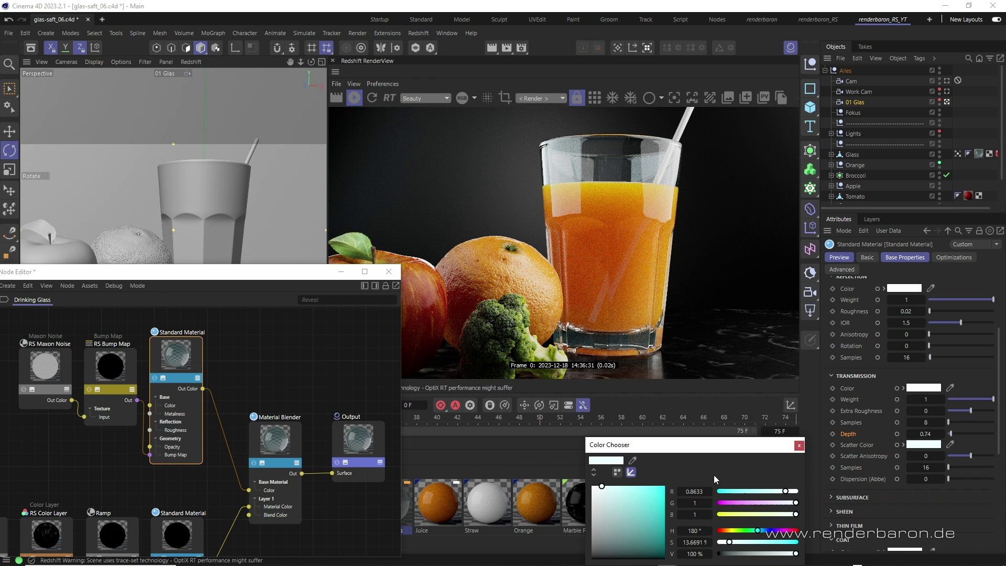
pyautogui.click(800, 446)
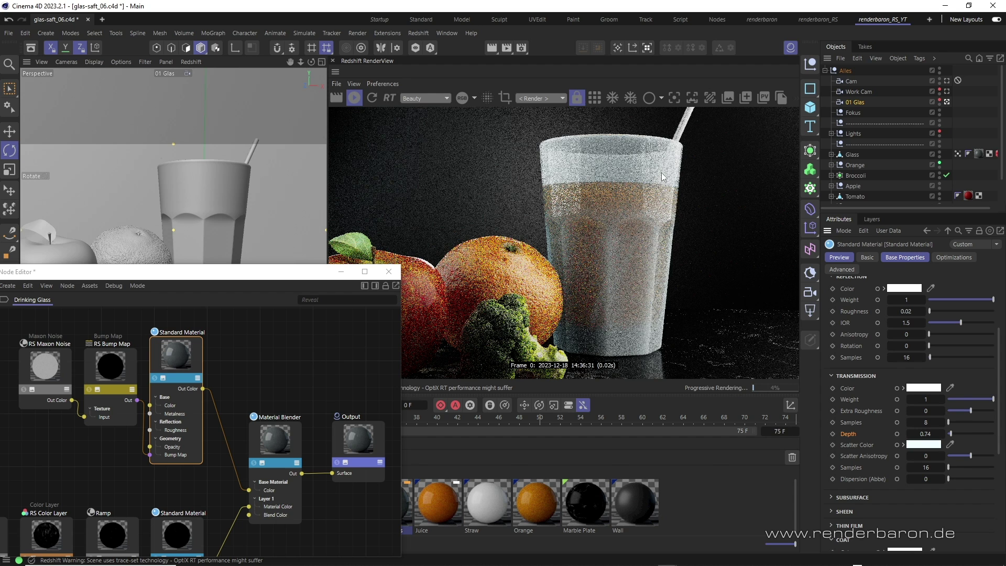
# Set the glass's transmission depth to 0.02.
pyautogui.click(930, 434)
pyautogui.write('02')
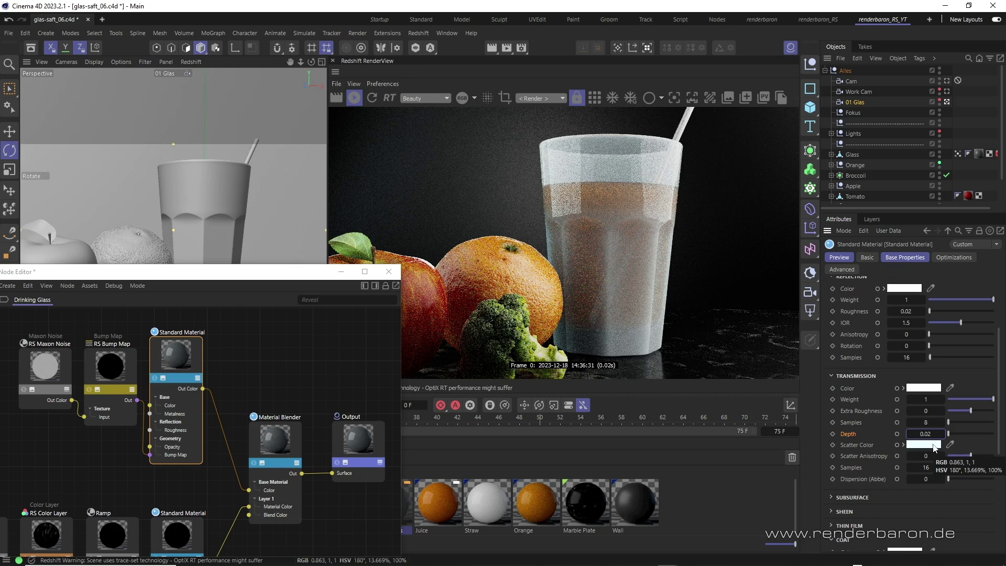
pyautogui.press('Return')
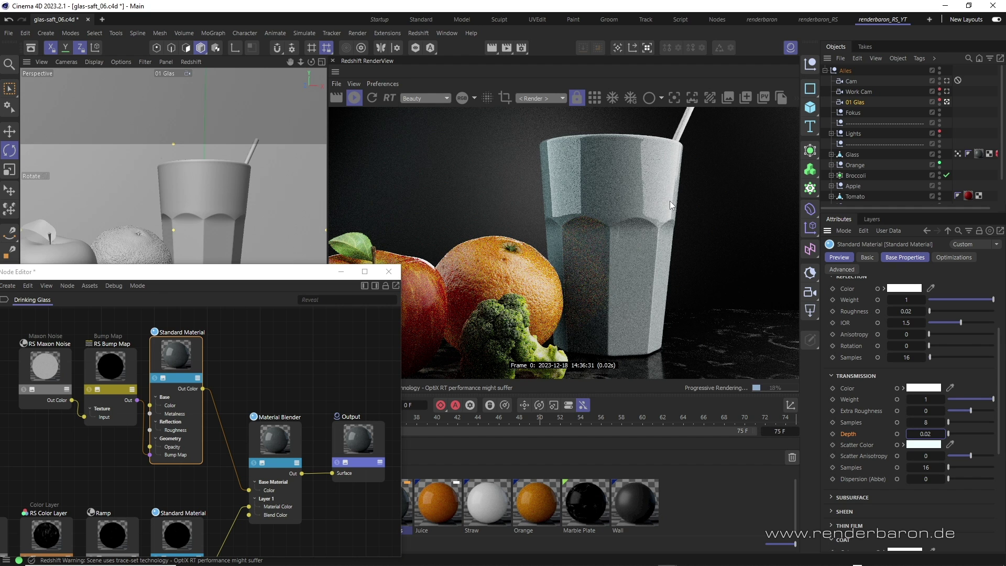
# Change the drinking glass transmission depth from 0.02 to 0.1.
pyautogui.click(860, 444)
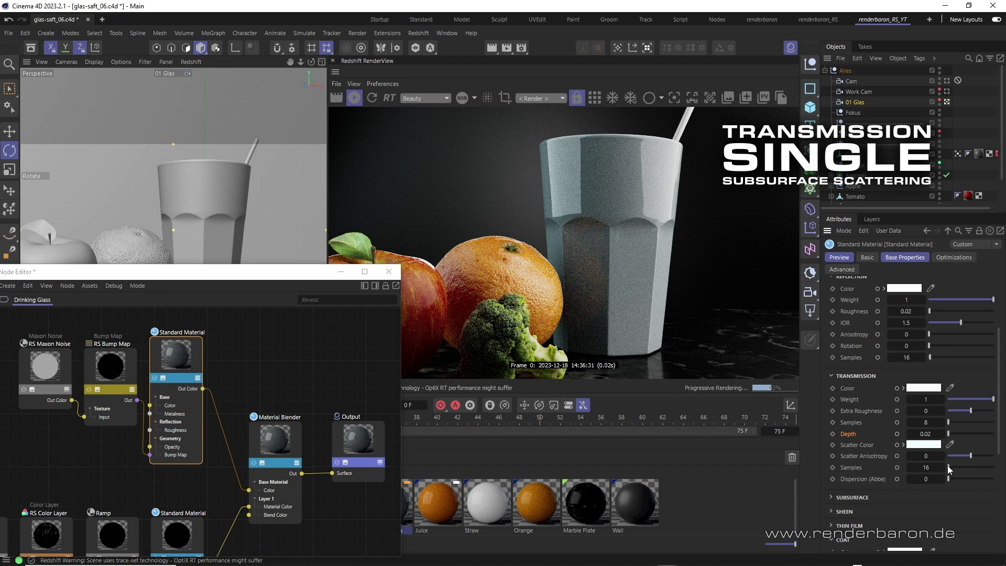
pyautogui.click(929, 433)
pyautogui.write('0.1')
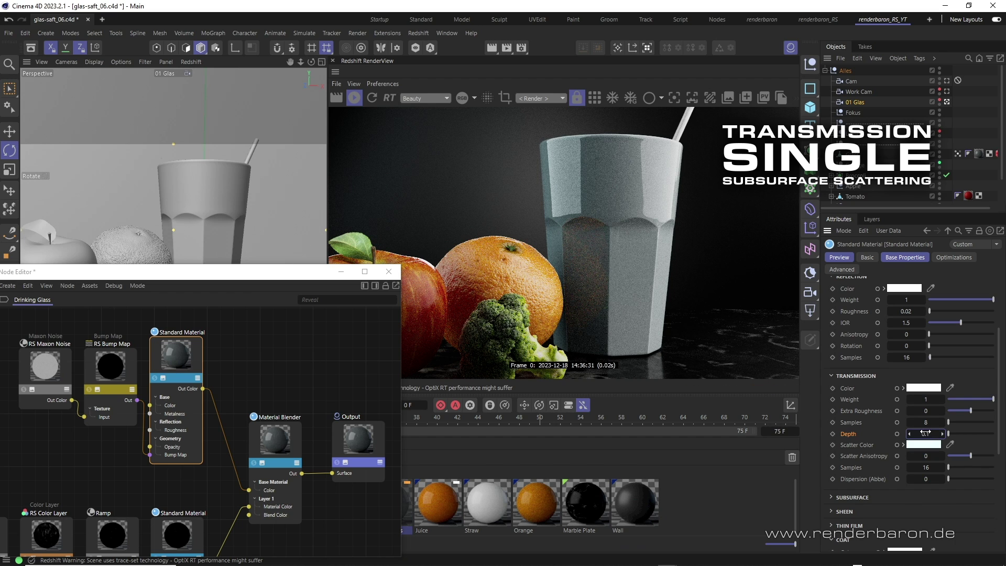
pyautogui.press('Return')
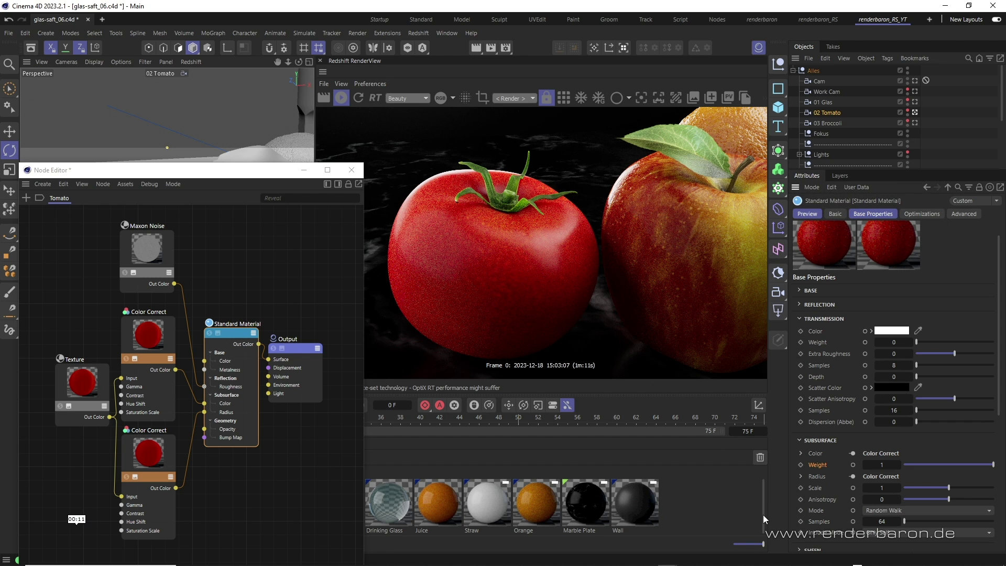
# Tidy the Tomato graph by moving its Standard Material node up slightly.
pyautogui.moveTo(238, 334)
pyautogui.mouseDown()
pyautogui.moveTo(236, 320)
pyautogui.moveTo(234, 330)
pyautogui.mouseUp()
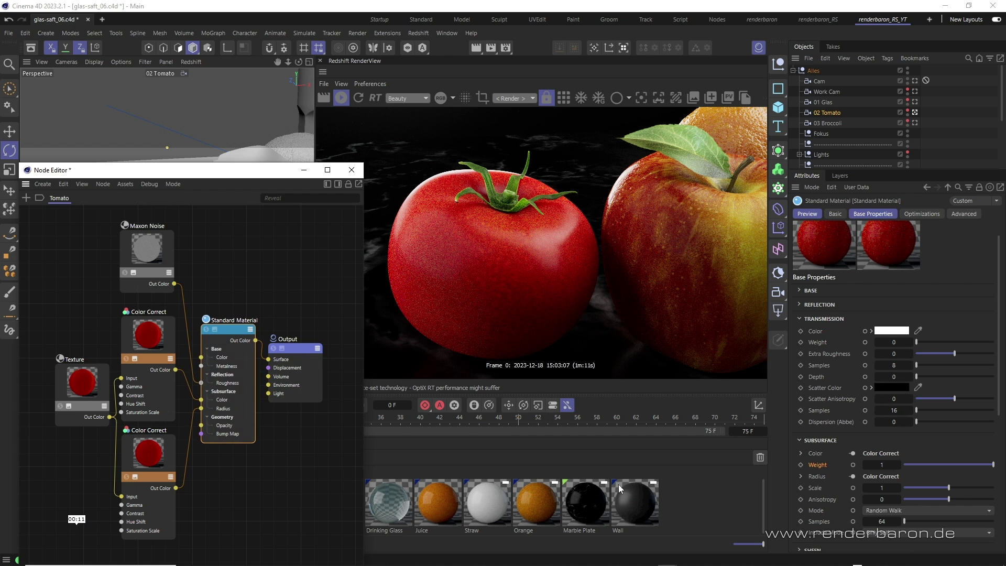
pyautogui.click(841, 457)
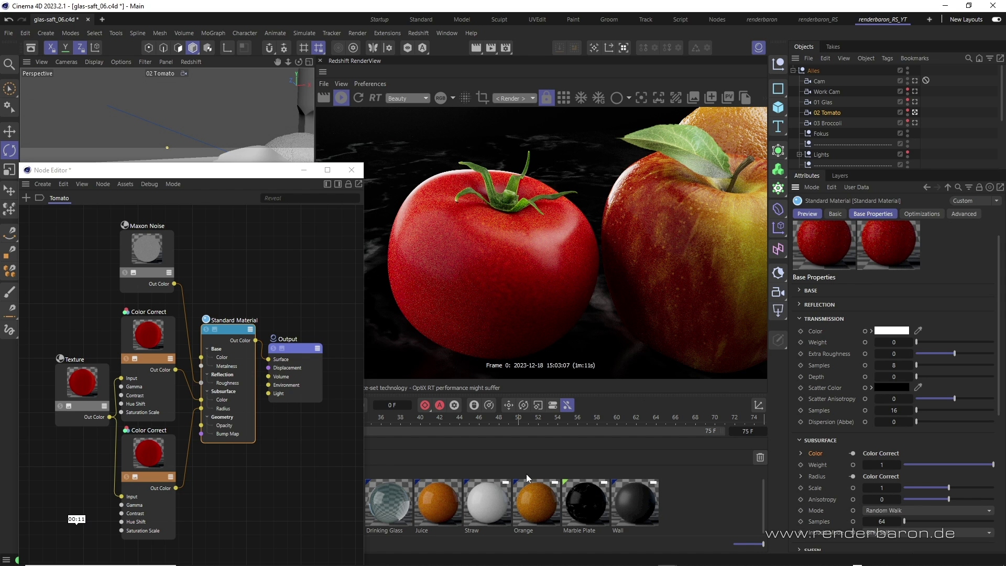
pyautogui.moveTo(85, 379)
pyautogui.mouseDown()
pyautogui.moveTo(74, 367)
pyautogui.moveTo(74, 391)
pyautogui.mouseUp()
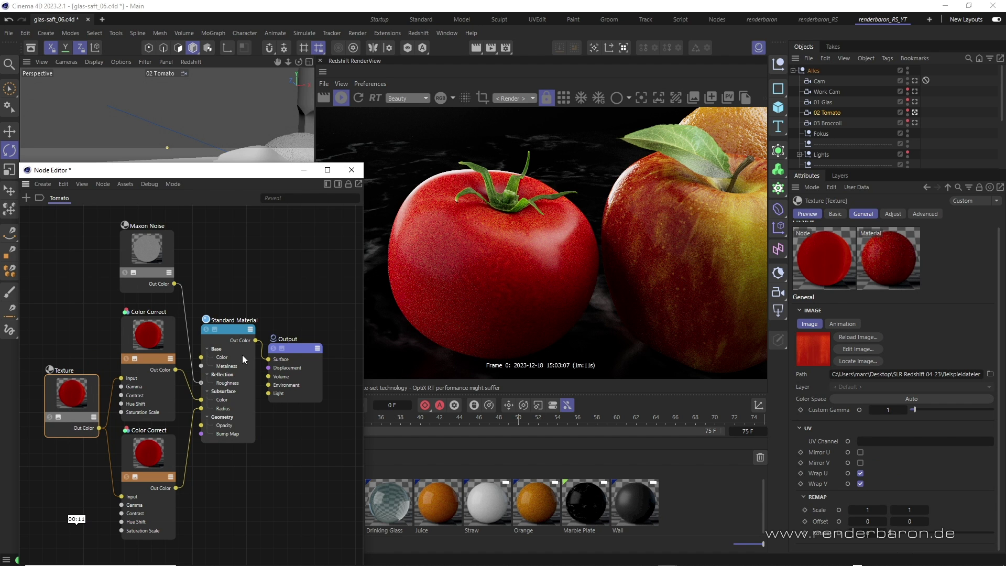
pyautogui.scroll(2, 238, 356)
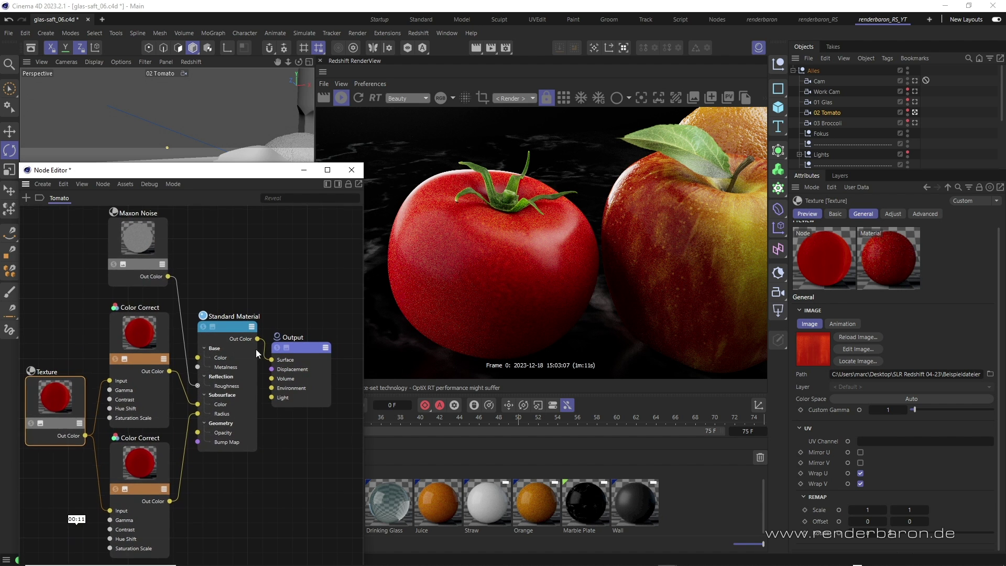
pyautogui.scroll(1, 239, 354)
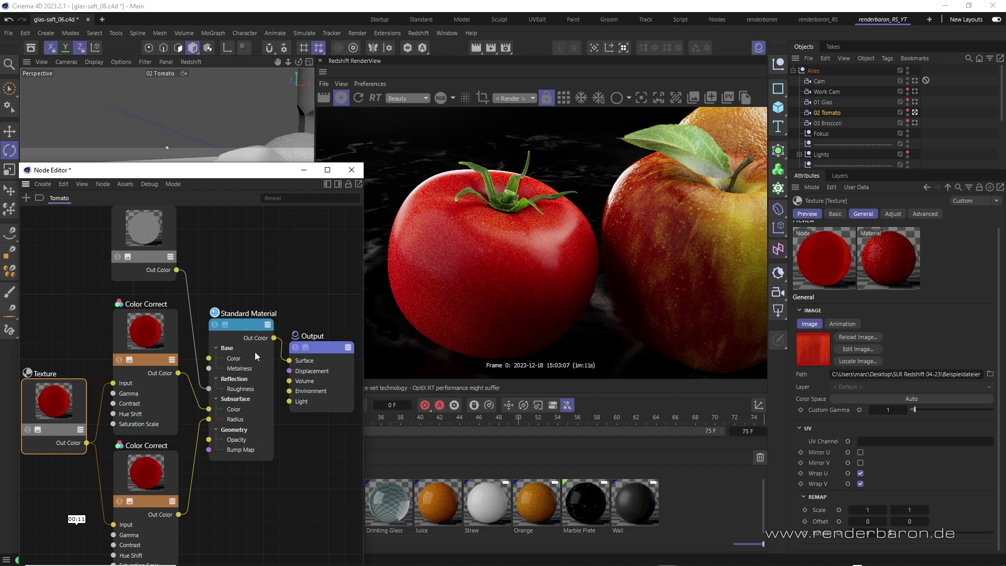
pyautogui.moveTo(75, 399); pyautogui.dragTo(72, 395)
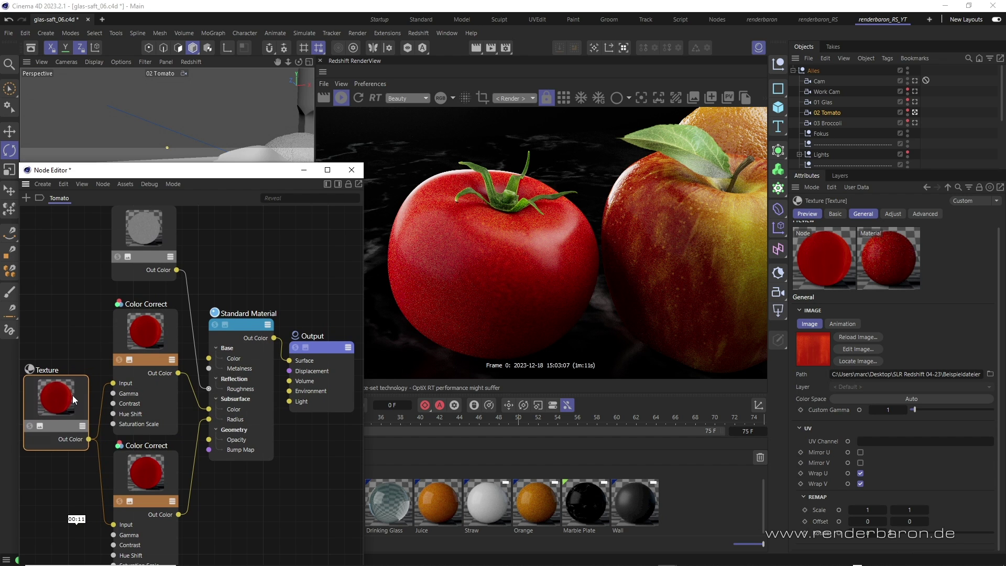
pyautogui.click(231, 411)
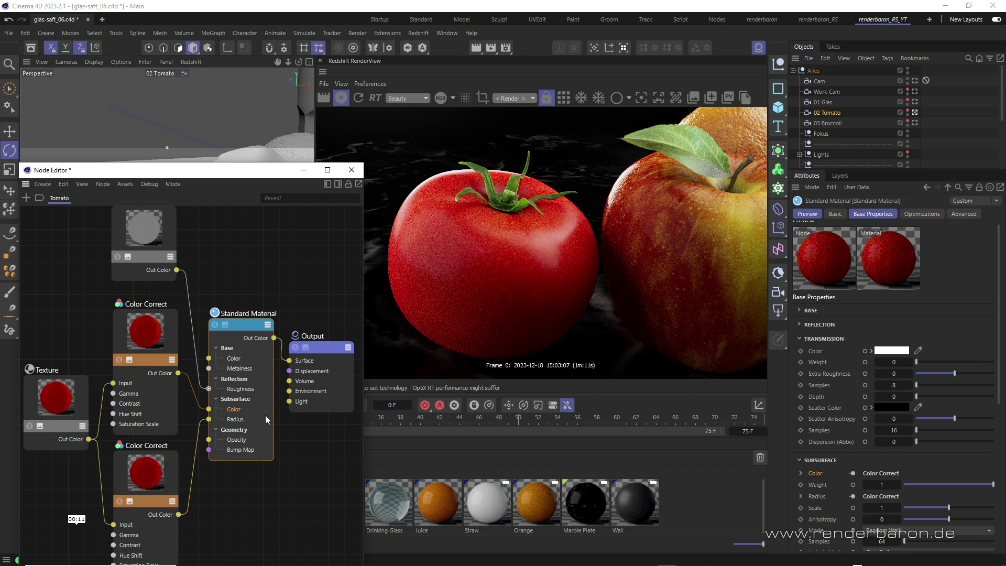
pyautogui.click(234, 360)
pyautogui.click(261, 359)
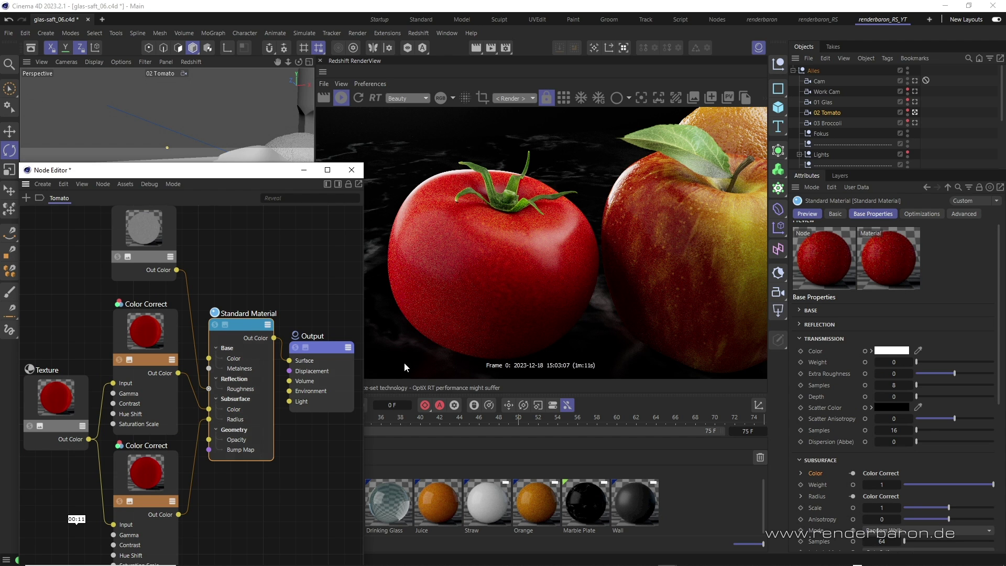
pyautogui.click(800, 311)
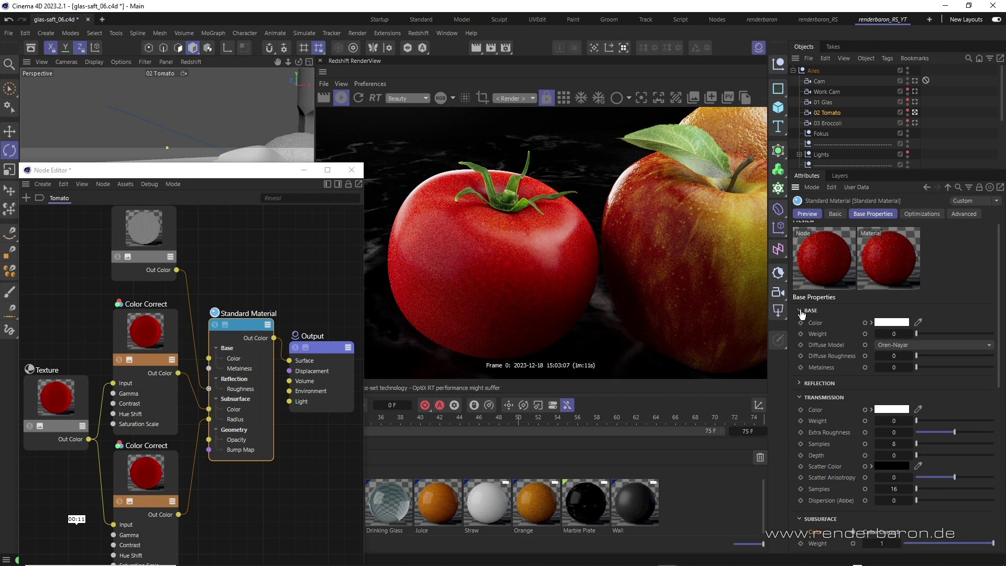
pyautogui.click(894, 334)
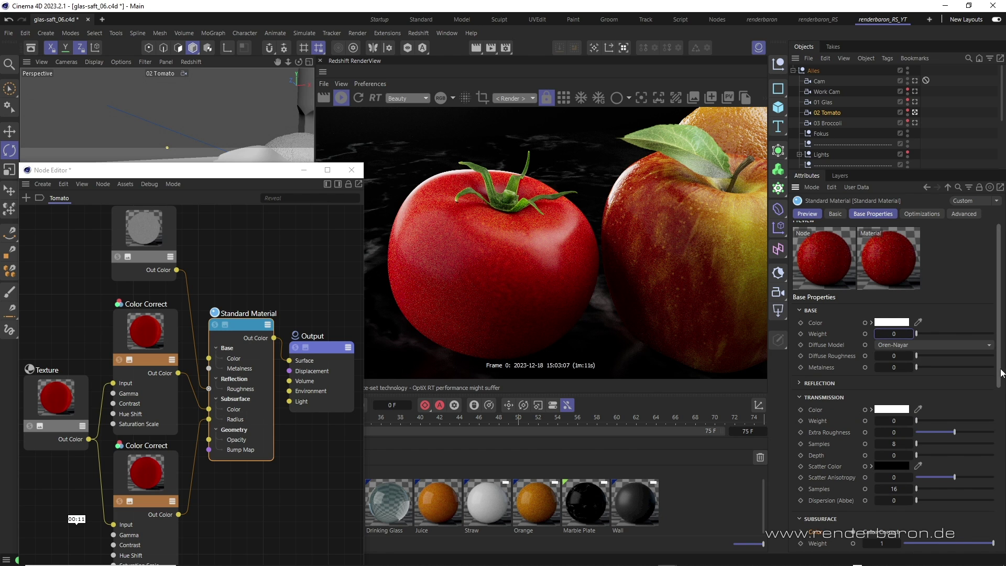
pyautogui.moveTo(1000, 373); pyautogui.dragTo(1002, 440)
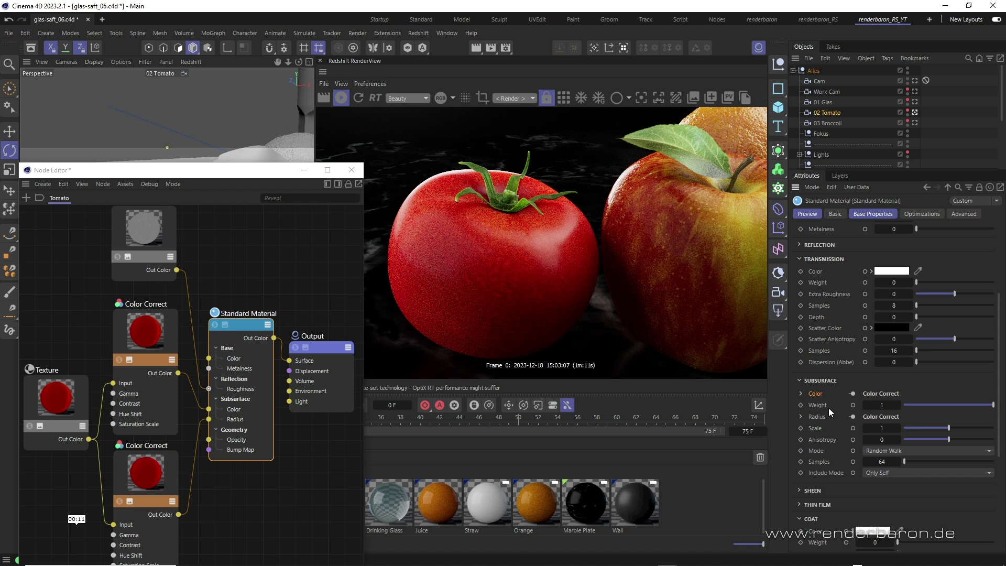
# Scroll the Broccoli material's attributes up to its Subsurface parameters.
pyautogui.scroll(4, 997, 425)
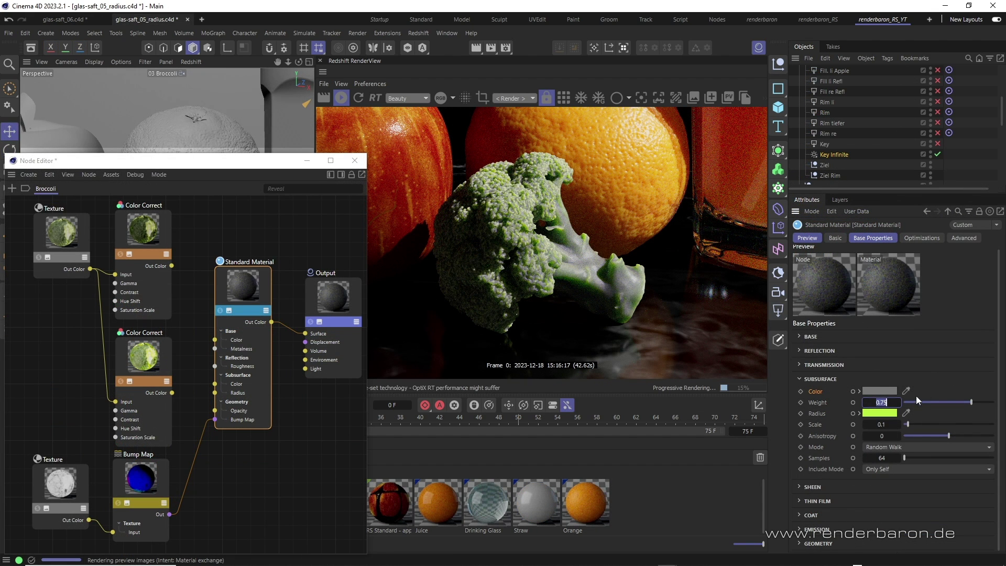
# Set the broccoli subsurface weight to 0.75, keeping the subsurface scale at 0.1.
pyautogui.press('Return')
pyautogui.click(882, 424)
pyautogui.click(883, 425)
pyautogui.click(879, 424)
pyautogui.press('Return')
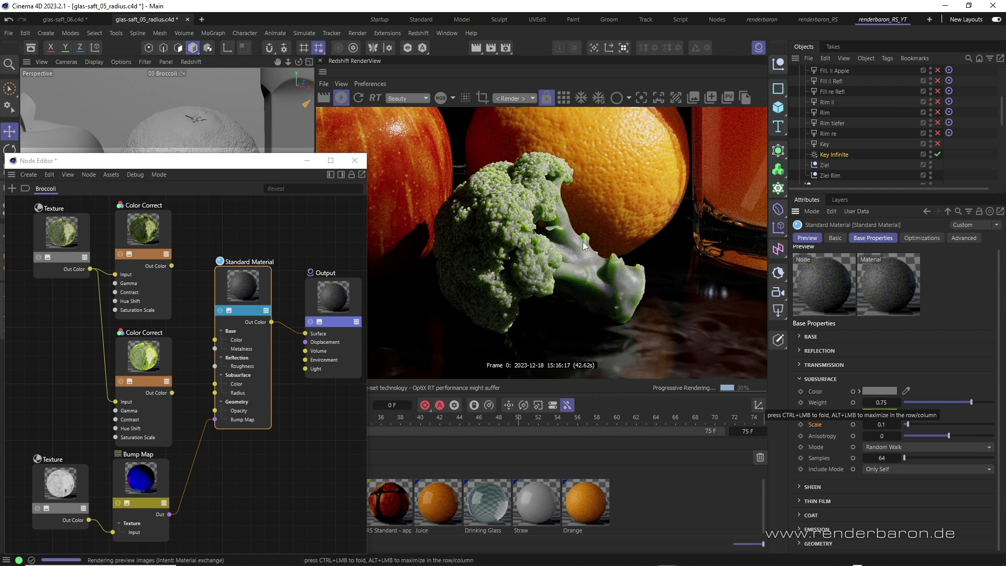
# Wire the lower Color Correct into subsurface radius and the upper into subsurface colour.
pyautogui.moveTo(301, 64); pyautogui.dragTo(503, 206)
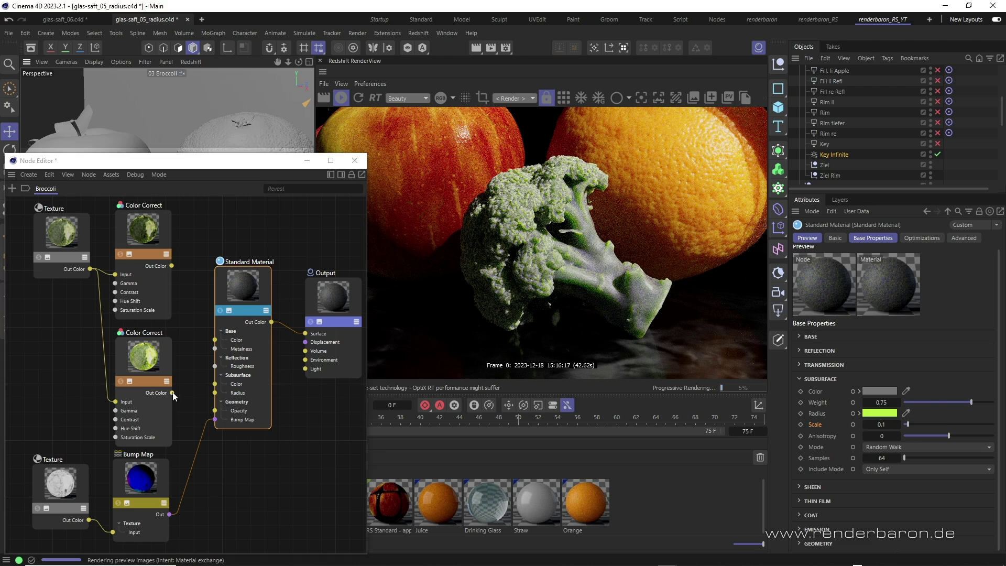
pyautogui.moveTo(172, 393); pyautogui.dragTo(215, 392)
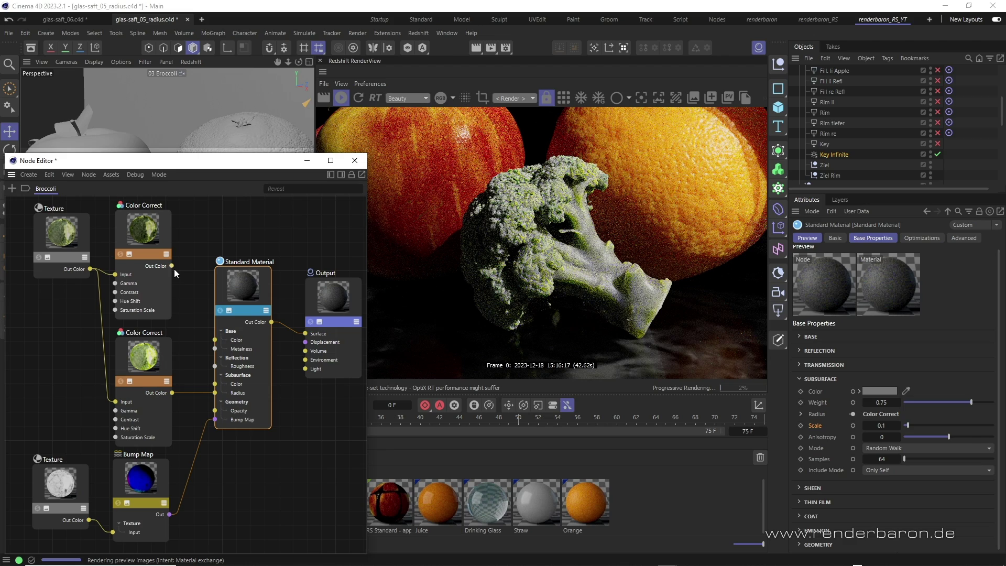
pyautogui.moveTo(173, 267); pyautogui.dragTo(214, 384)
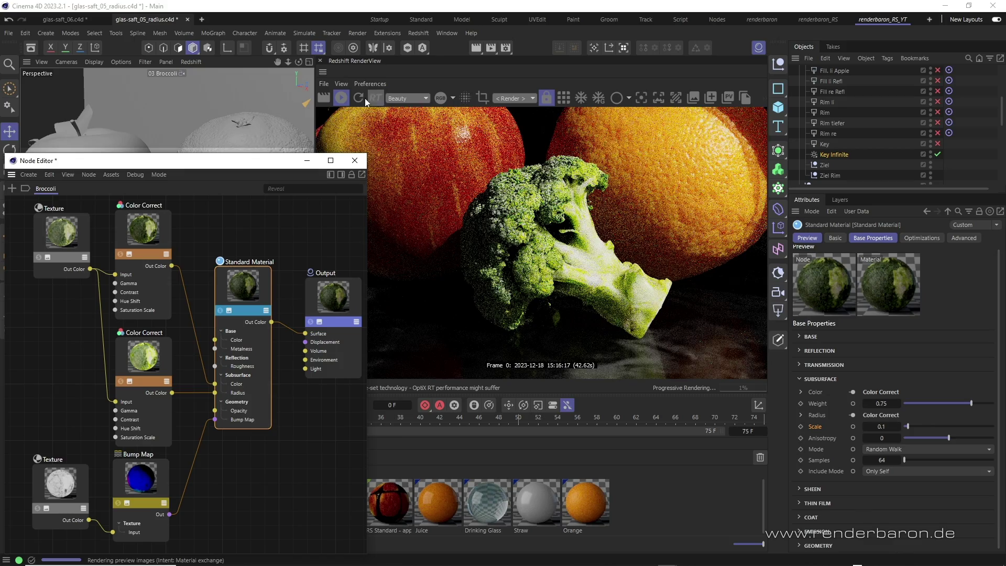
pyautogui.moveTo(292, 62); pyautogui.dragTo(357, 273)
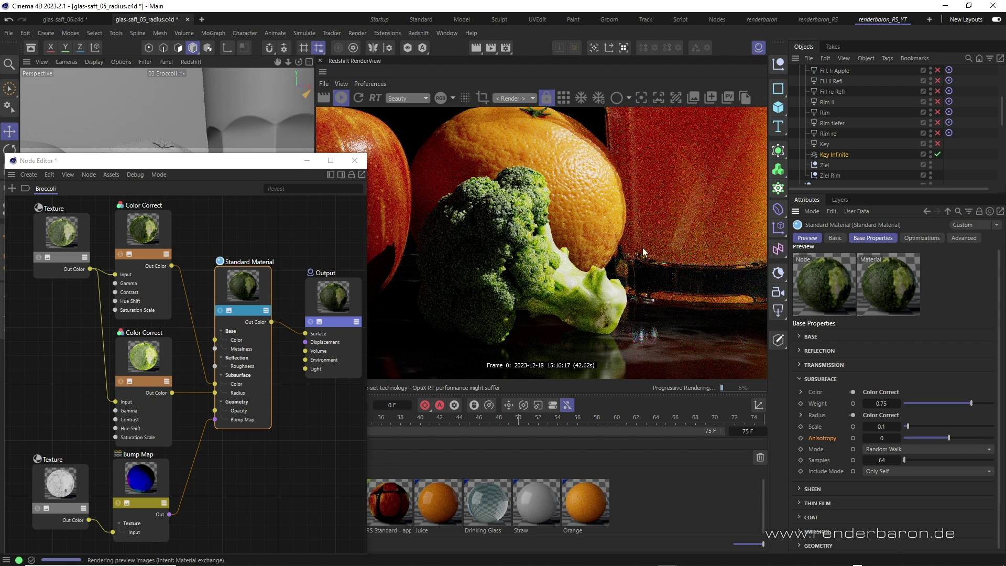
# Give the broccoli subsurface an anisotropy of -0.81, confirming Random Walk as the mode.
pyautogui.doubleClick(882, 438)
pyautogui.moveTo(950, 438); pyautogui.dragTo(979, 442)
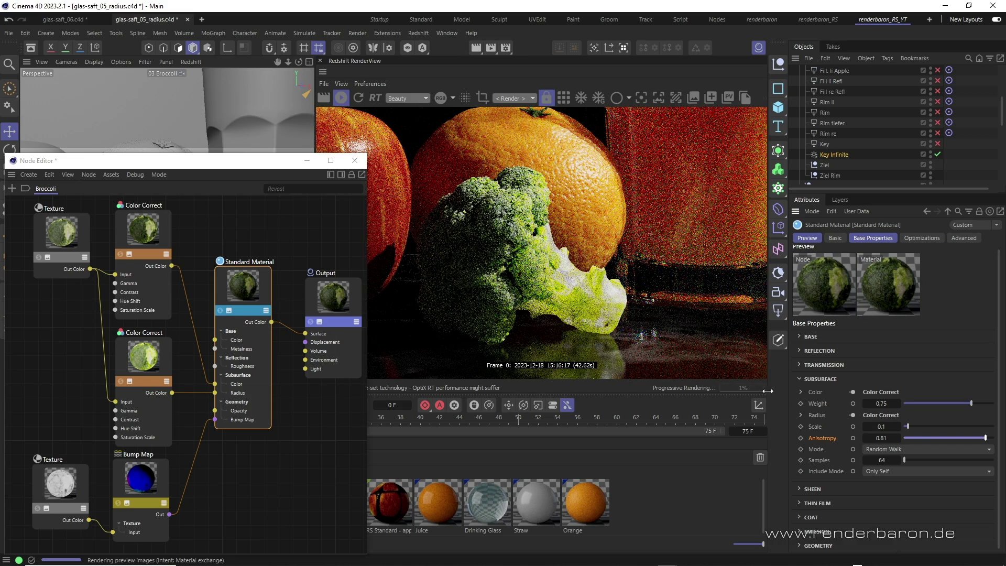
pyautogui.click(913, 439)
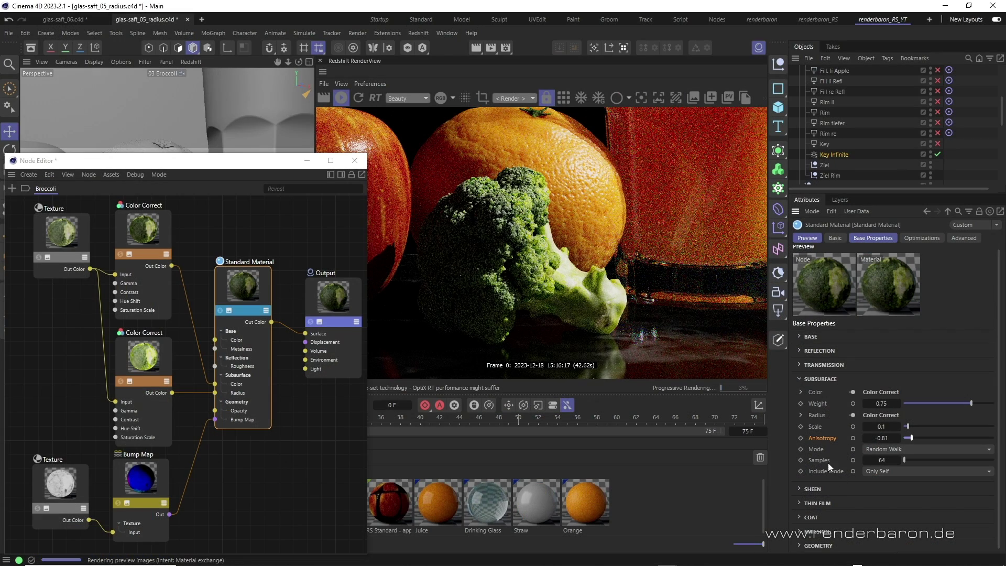
pyautogui.click(891, 448)
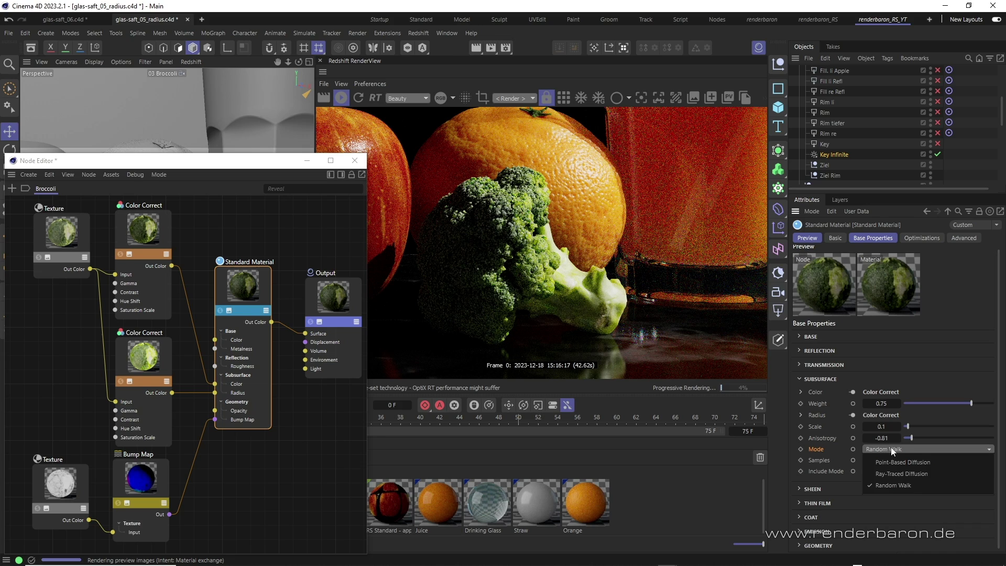
pyautogui.click(947, 484)
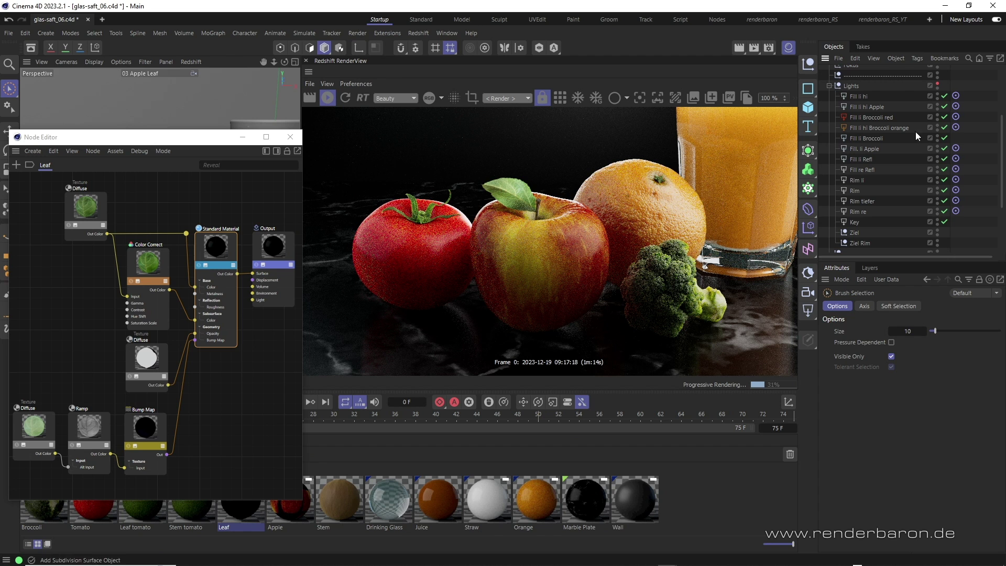
# Turn off the four Fill lights and the Key light, then select the Leaf material.
pyautogui.moveTo(945, 96); pyautogui.dragTo(945, 170)
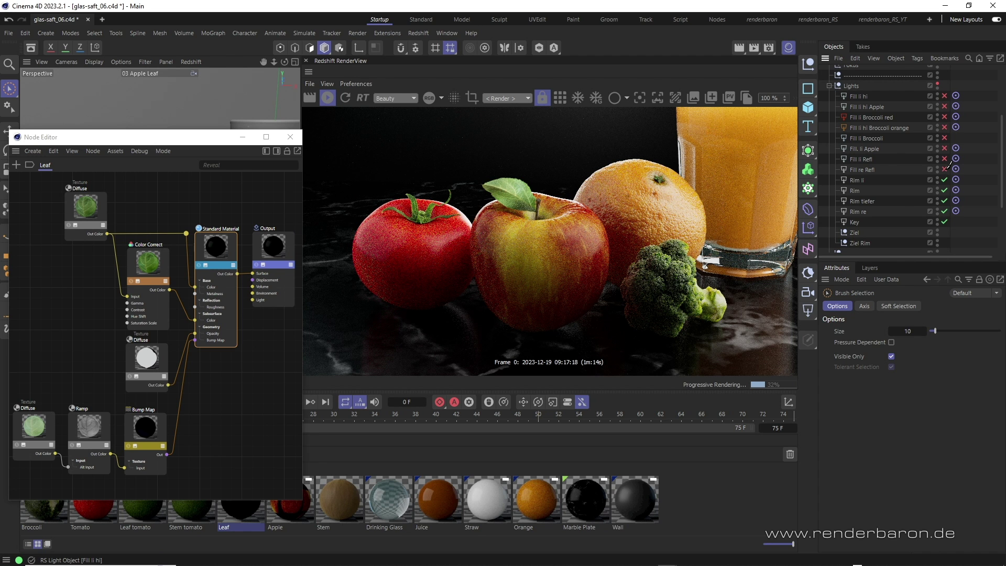
pyautogui.click(945, 222)
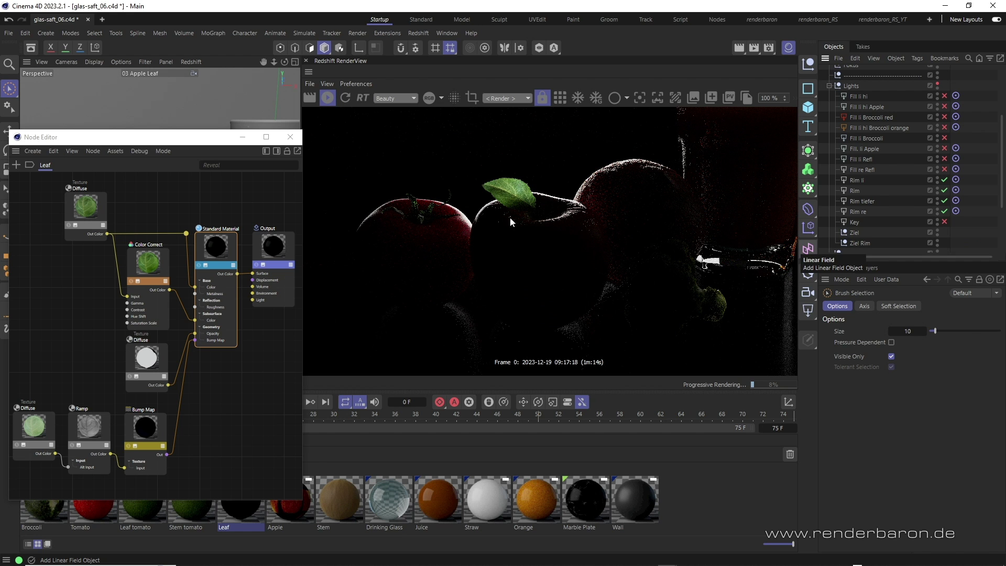
pyautogui.click(241, 259)
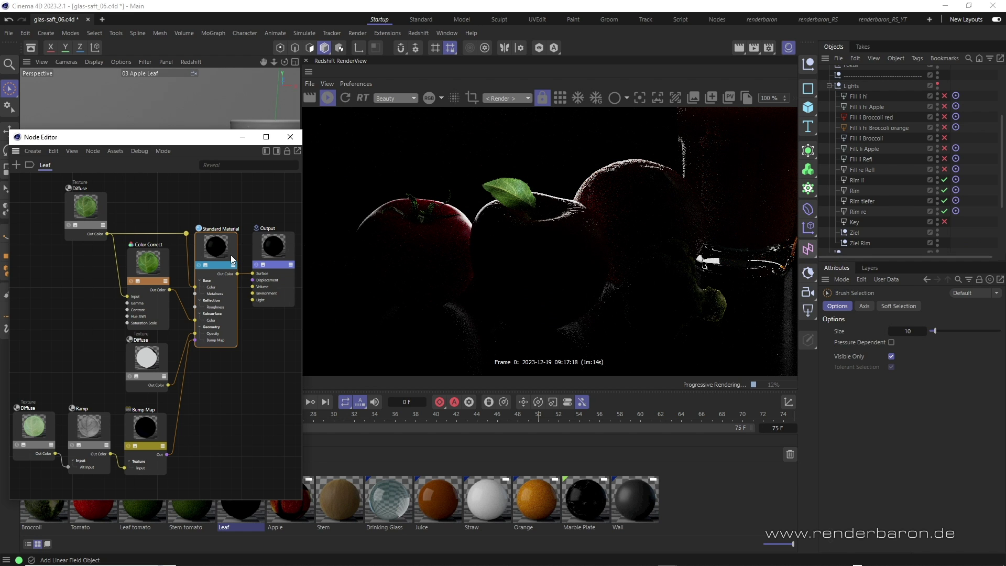
# Scroll the Leaf material's attributes through its Subsurface and Geometry (thin-walled) settings.
pyautogui.scroll(-4, 988, 414)
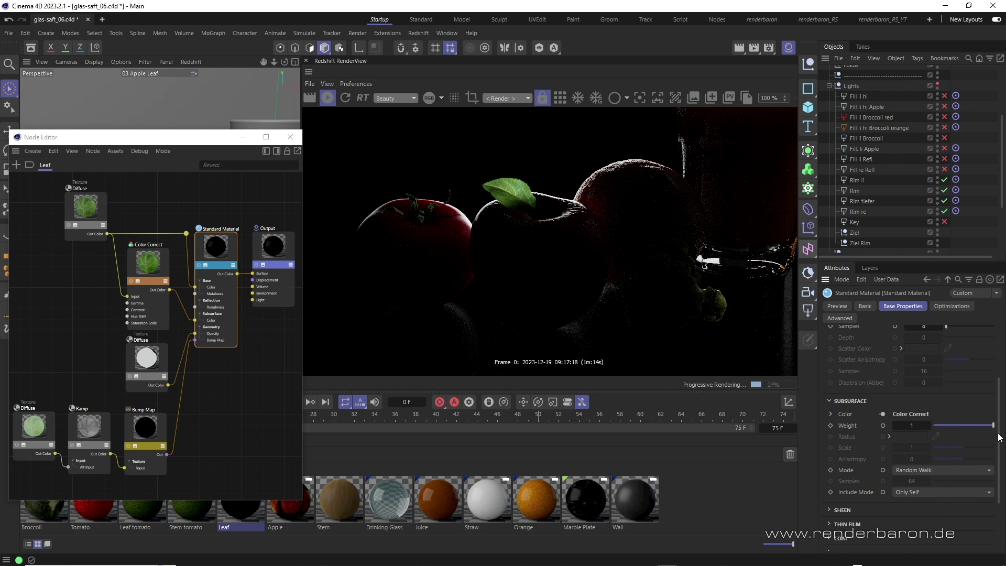
pyautogui.moveTo(998, 438); pyautogui.dragTo(998, 481)
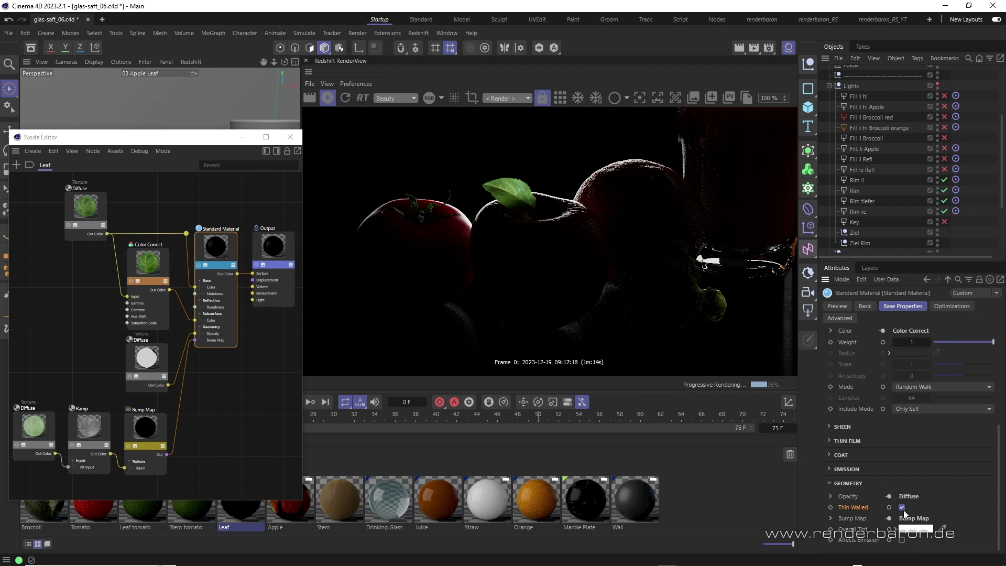
pyautogui.moveTo(1001, 500); pyautogui.dragTo(1002, 473)
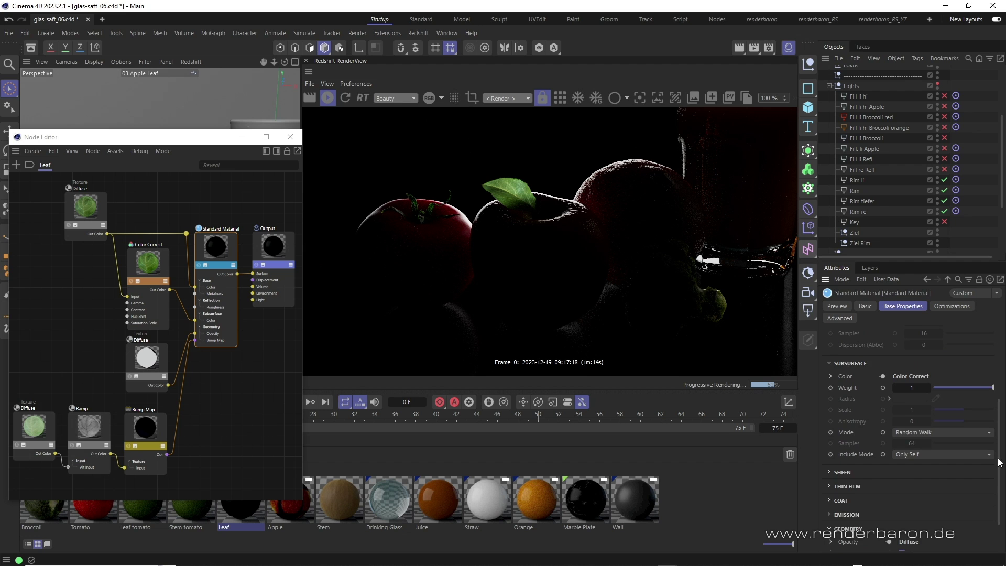
pyautogui.moveTo(999, 466); pyautogui.dragTo(1003, 406)
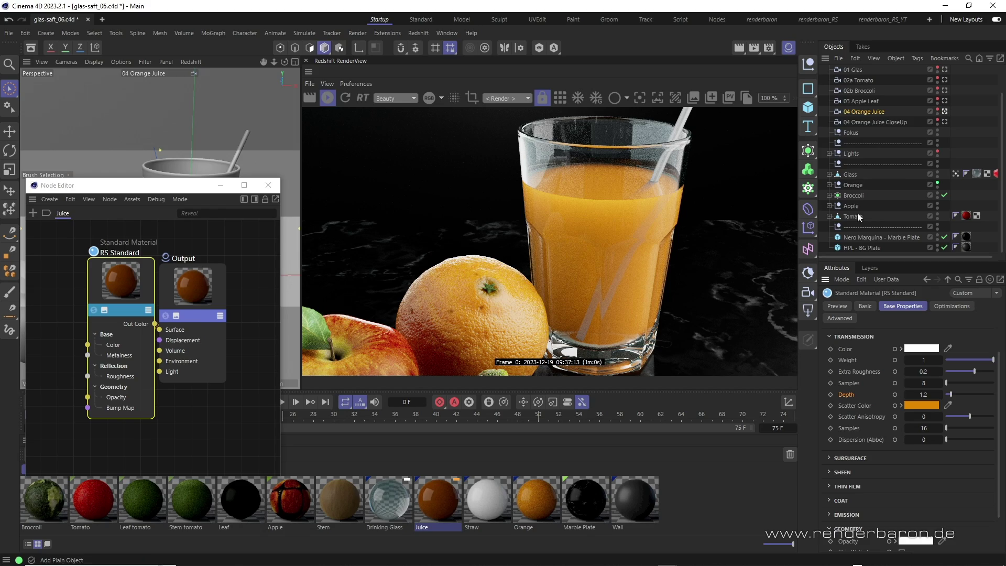
# View through the 04 Orange Juice CloseUp camera and set Juice transmission depth to 0.01.
pyautogui.click(945, 121)
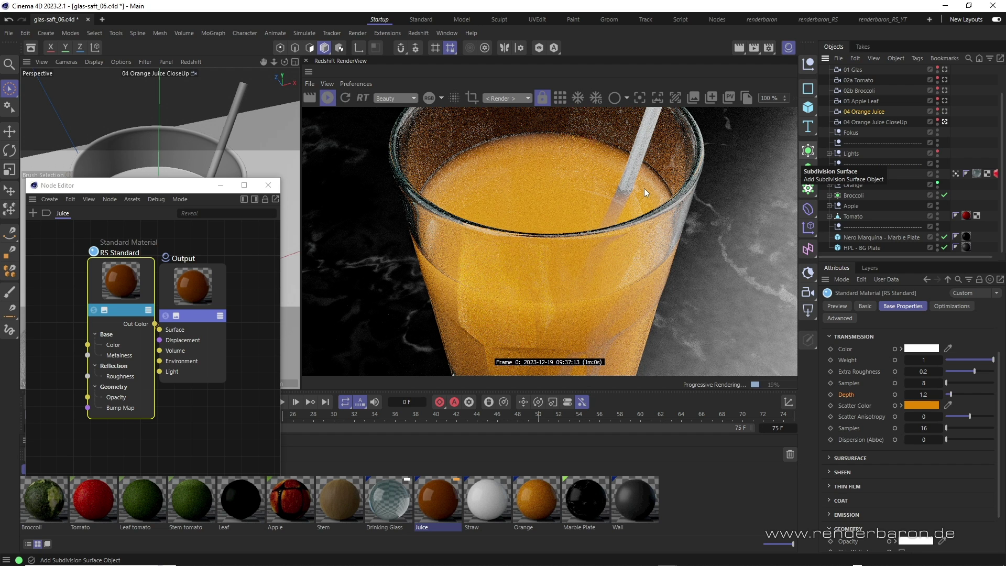
pyautogui.click(980, 395)
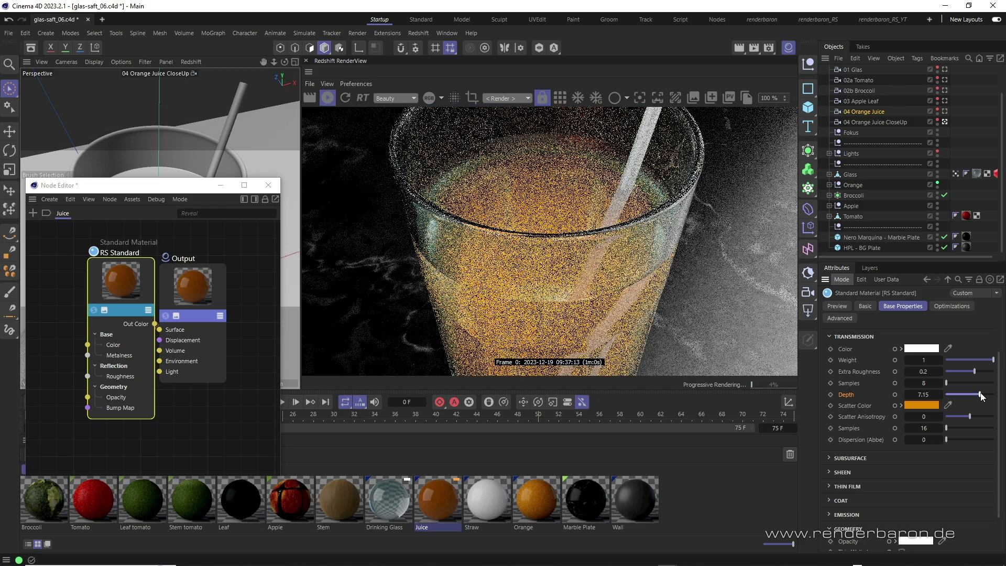
pyautogui.click(923, 394)
pyautogui.write('0.01')
pyautogui.press('Return')
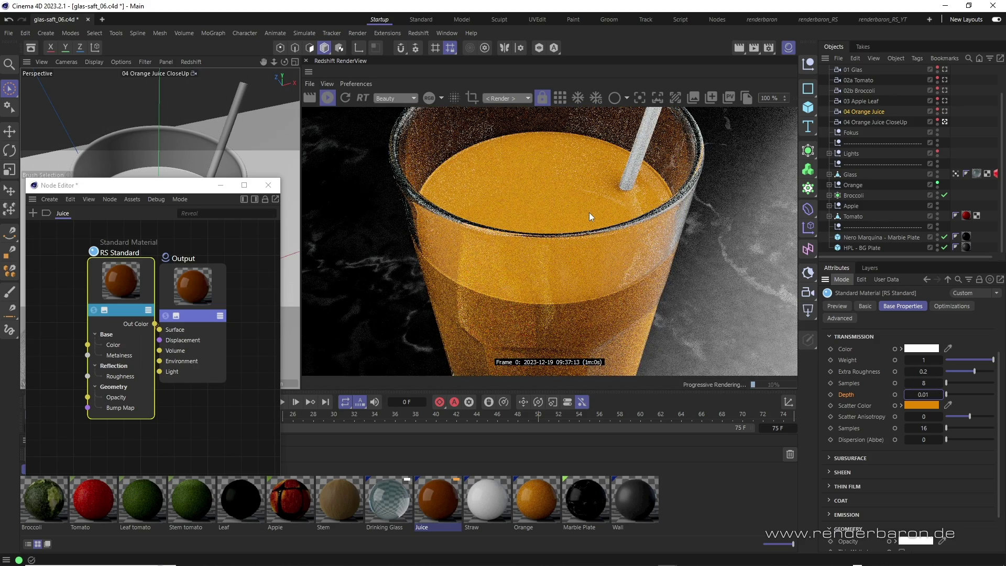
# Restore Juice transmission depth to 1.2 and switch back to the 04 Orange Juice camera.
pyautogui.write('1.2')
pyautogui.press('Return')
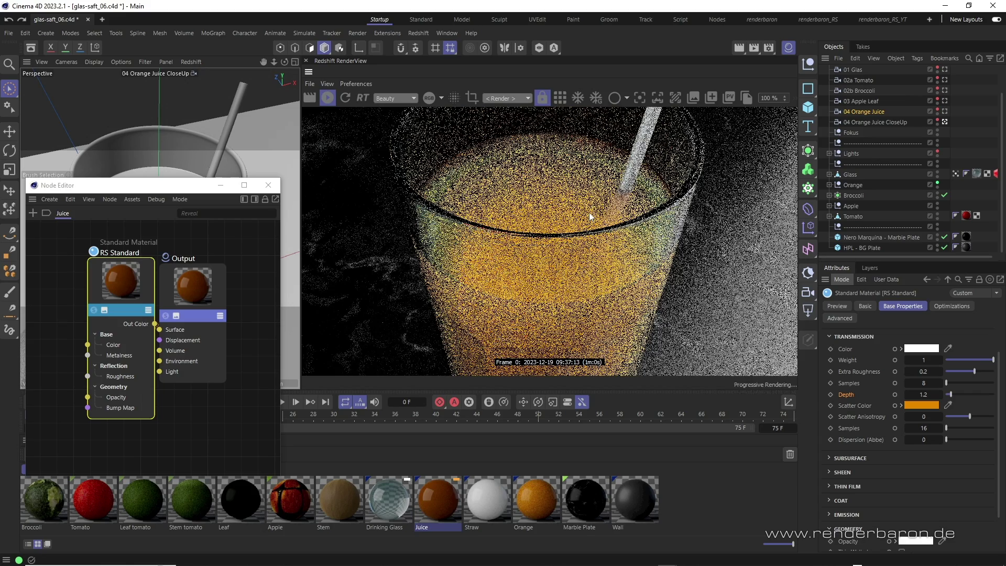
pyautogui.click(944, 111)
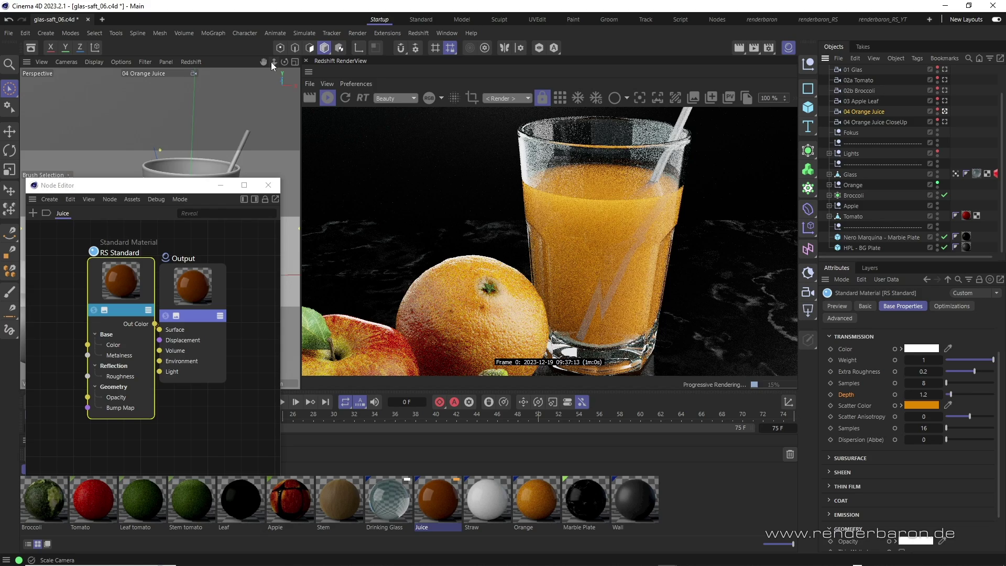
# Reframe the viewport so the juice glass sits higher and appears smaller.
pyautogui.scroll(3, 299, 280)
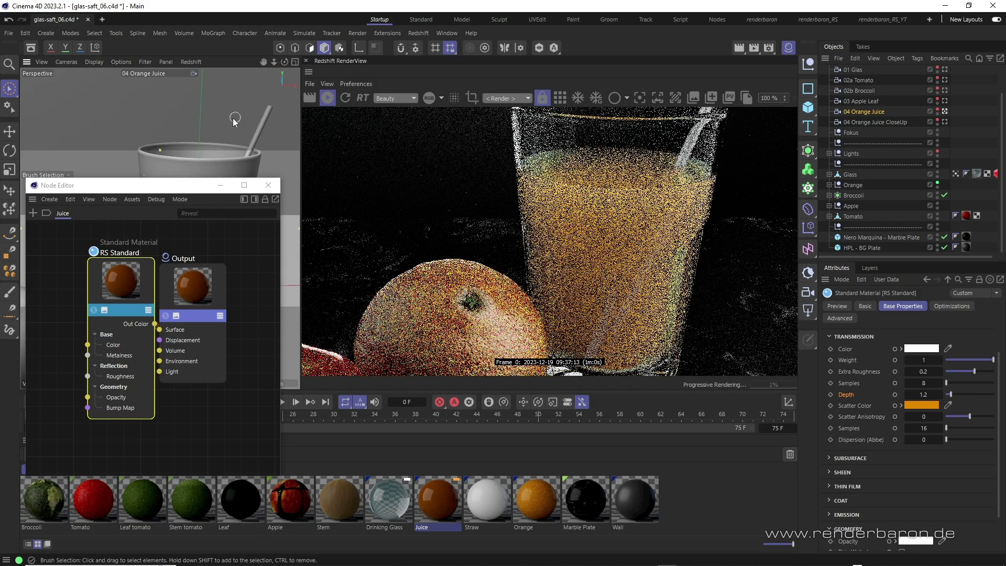
pyautogui.keyDown('alt'); pyautogui.moveTo(220, 158); pyautogui.dragTo(223, 122, button='middle'); pyautogui.keyUp('alt')
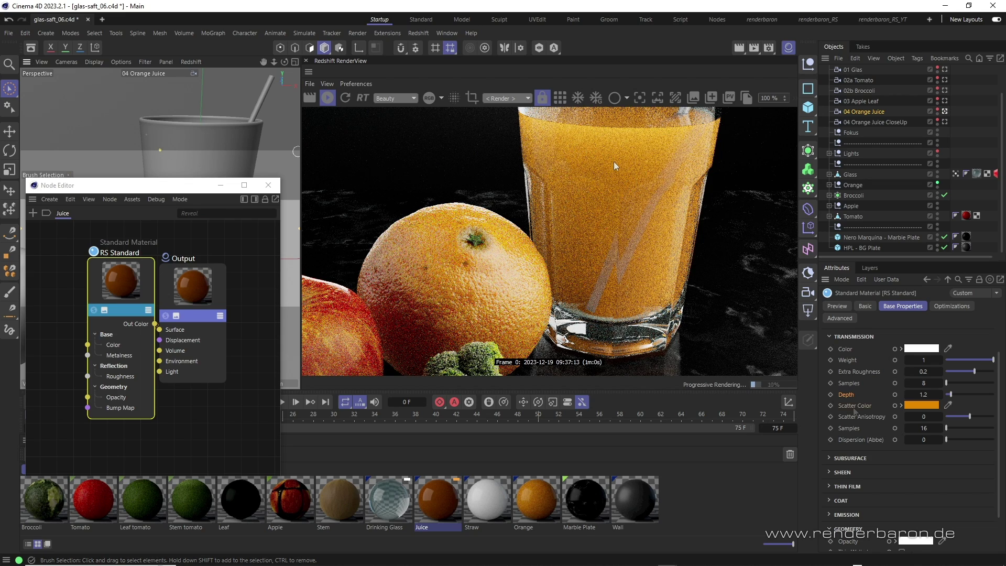
pyautogui.click(849, 394)
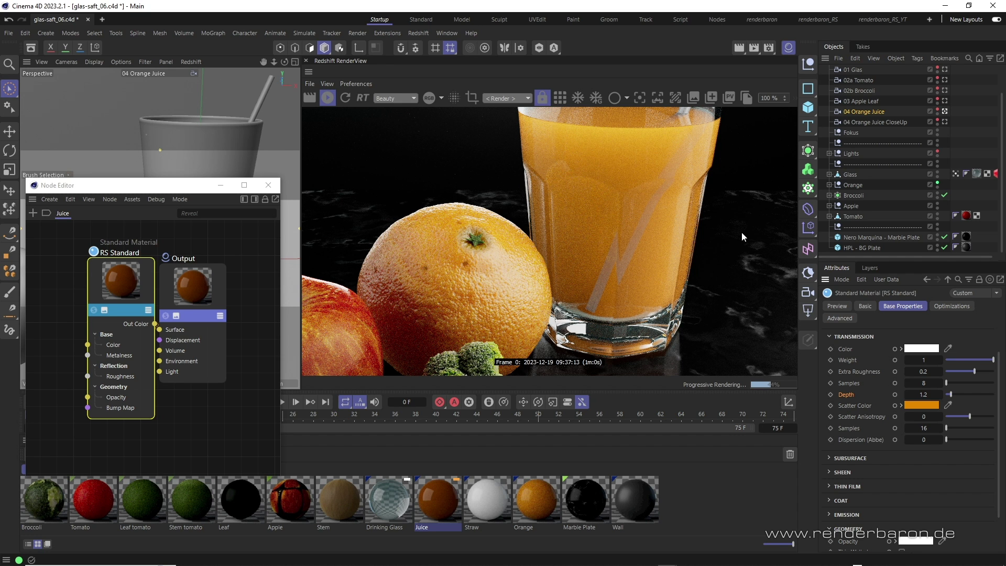
pyautogui.hotkey('ctrl', 'z')
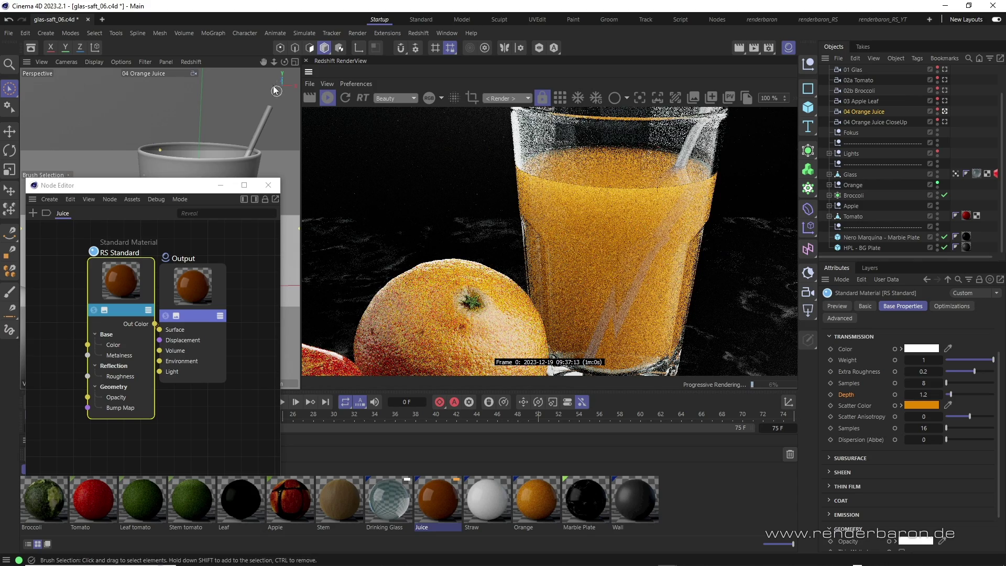
pyautogui.moveTo(273, 62); pyautogui.dragTo(283, 71)
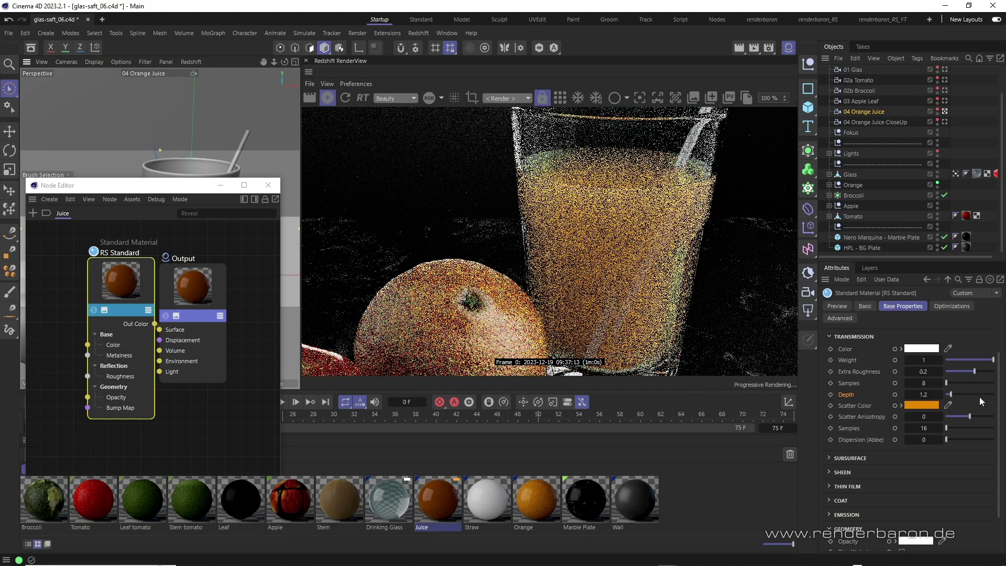
# Set the Juice subsurface weight to 1 and its transmission weight to 0.5.
pyautogui.click(850, 458)
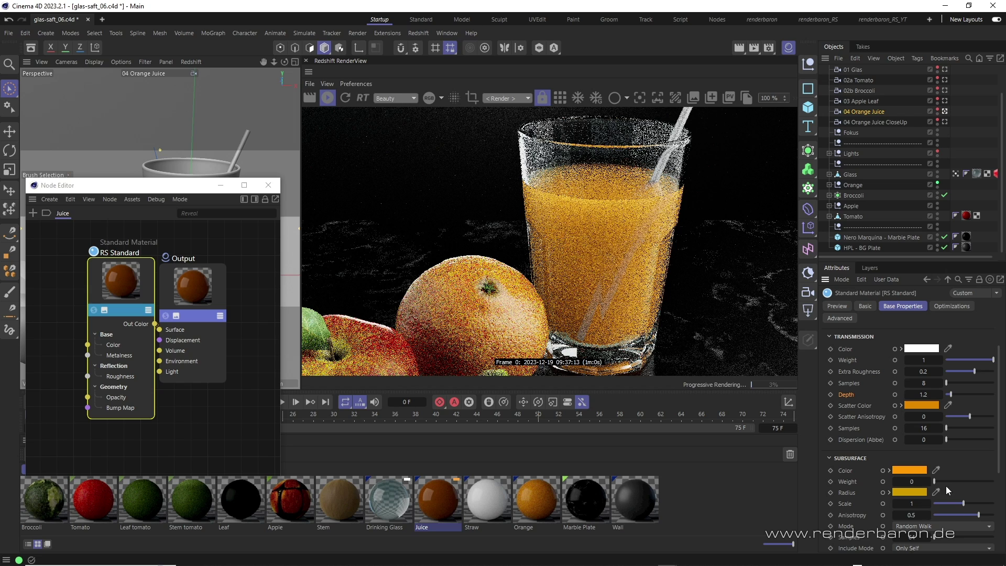
pyautogui.moveTo(936, 482); pyautogui.dragTo(1001, 484)
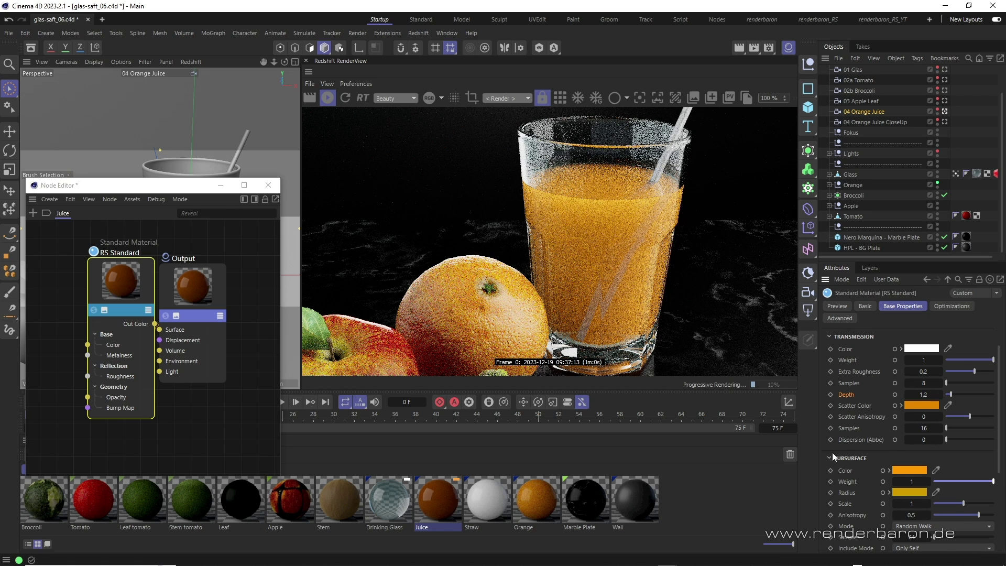
pyautogui.click(848, 361)
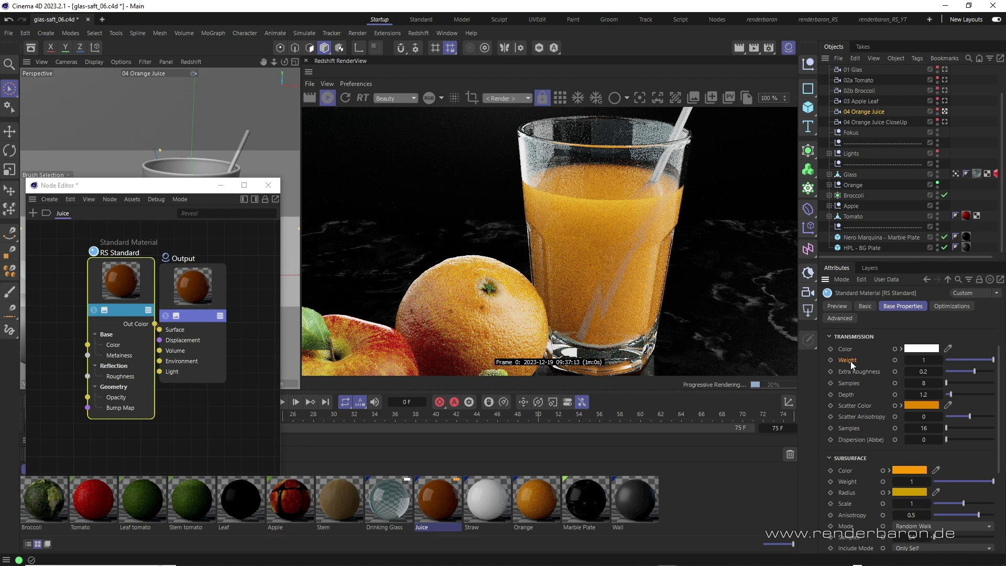
pyautogui.click(914, 362)
pyautogui.write('0.5')
pyautogui.press('Return')
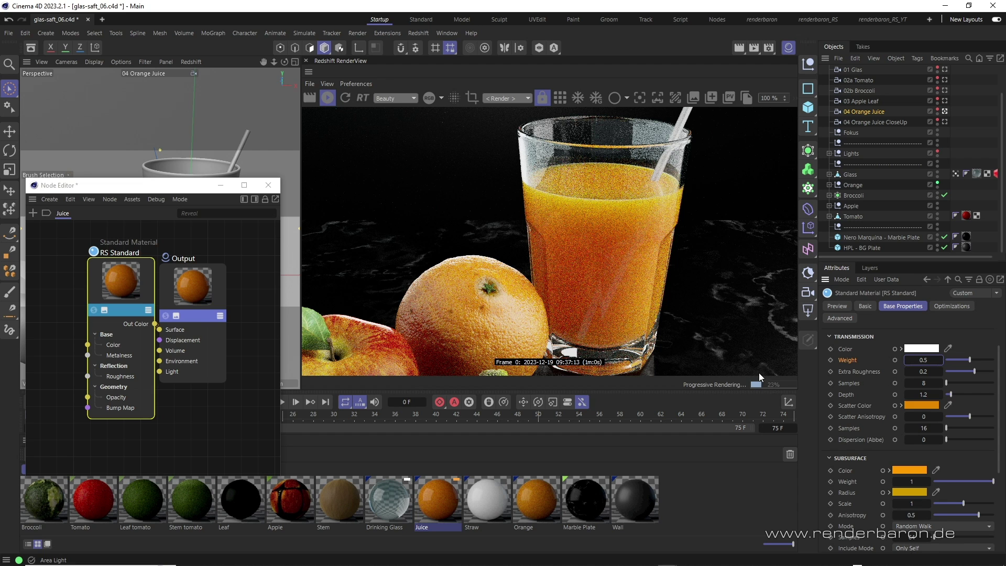
pyautogui.click(848, 471)
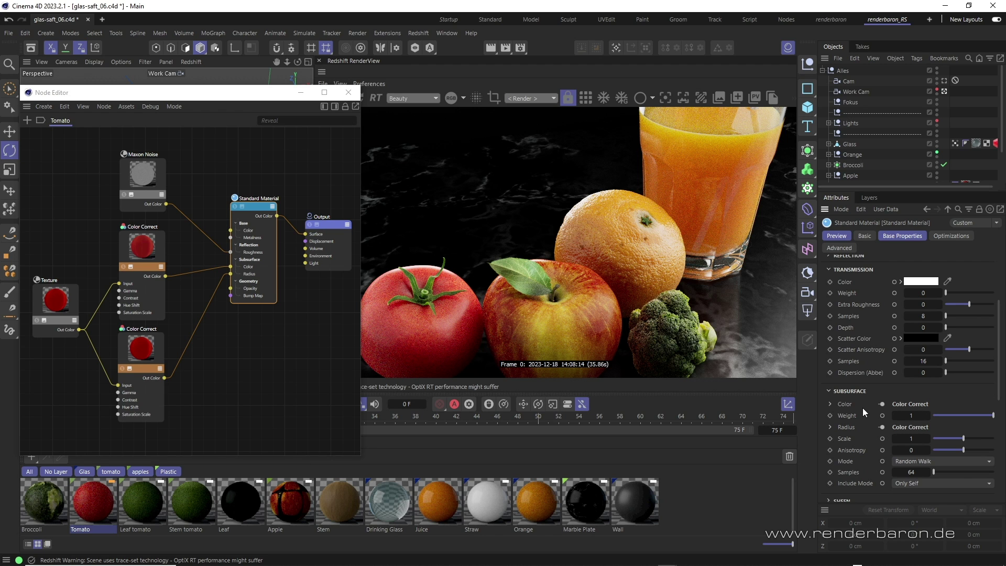
# Switch the render view to the main Cam camera showing the whole still life.
pyautogui.click(944, 81)
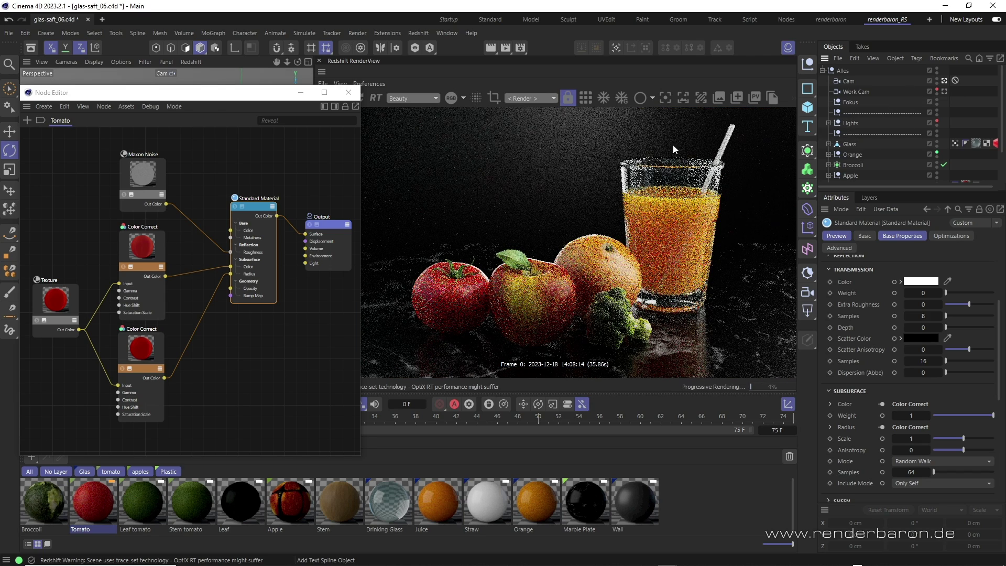